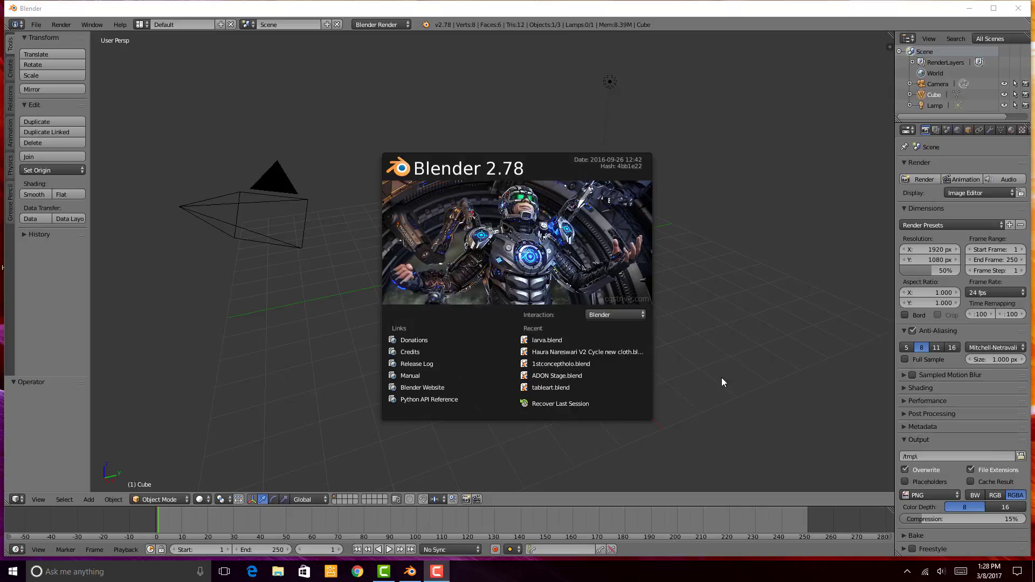
Open the recent file larva.blend and start the Screencast Keys display
{"action": "left_click", "coordinate": [548, 341]}
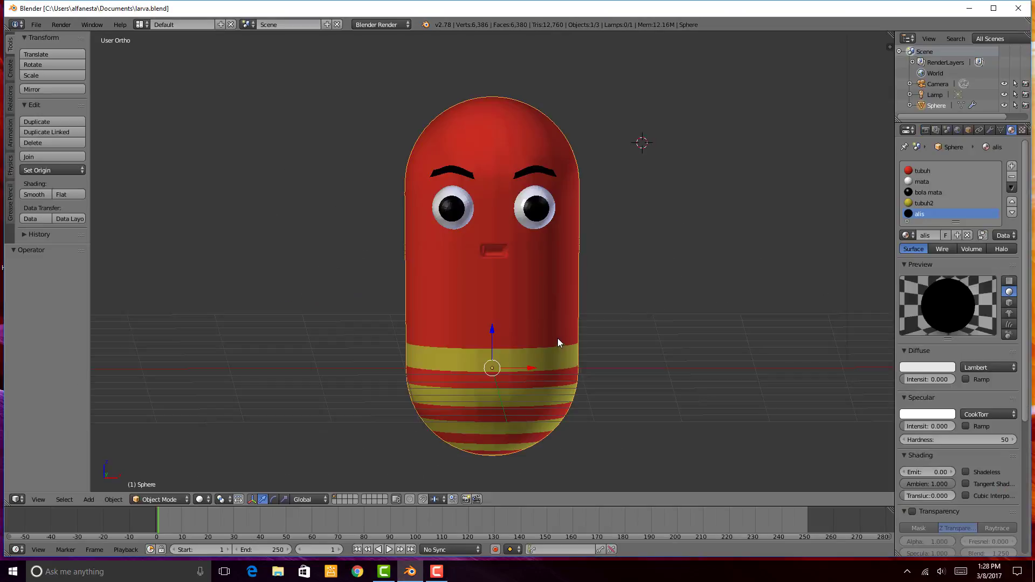
{"action": "key", "text": "n"}
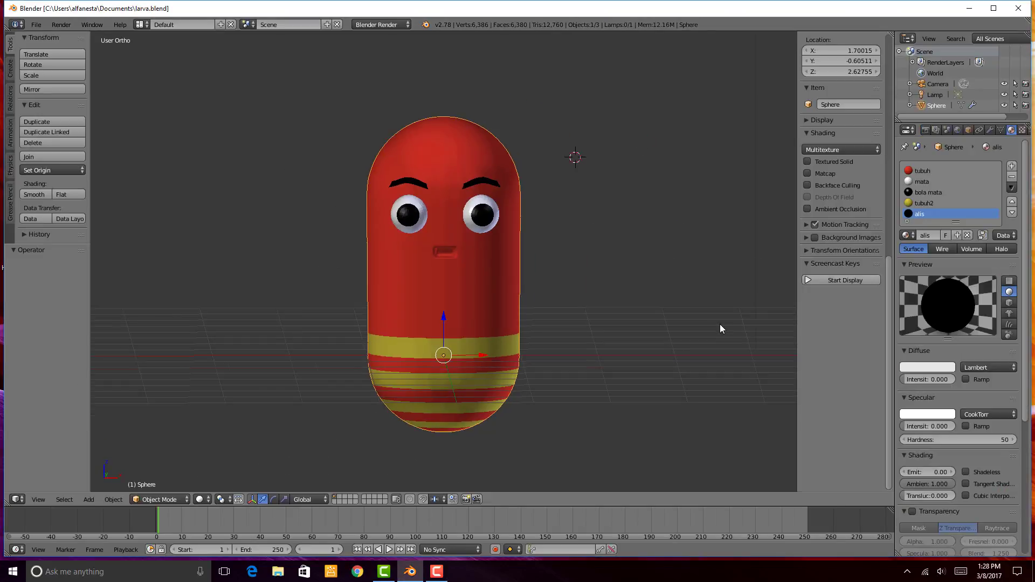
{"action": "left_click", "coordinate": [864, 281]}
{"action": "key", "text": "n"}
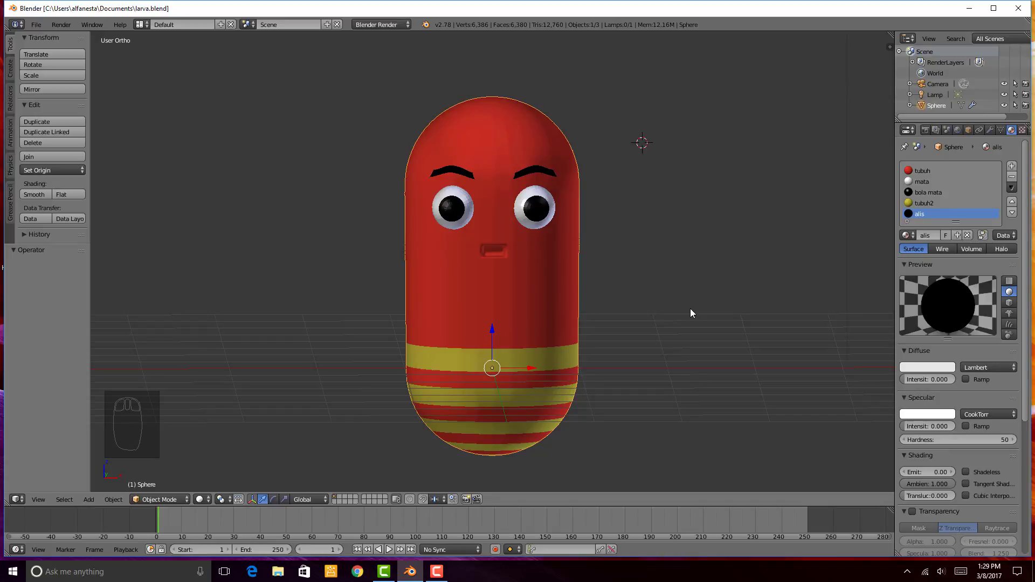
Add a single-bone armature and move it about -3.41 along Z and -1.70 along X to the character's base
{"action": "left_click", "coordinate": [89, 499]}
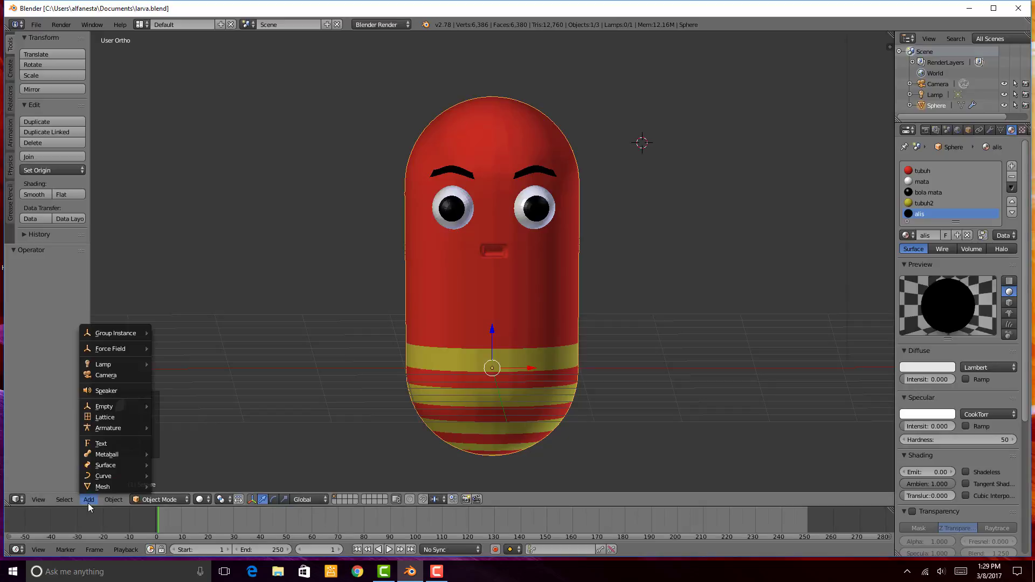
{"action": "mouse_move", "coordinate": [106, 426]}
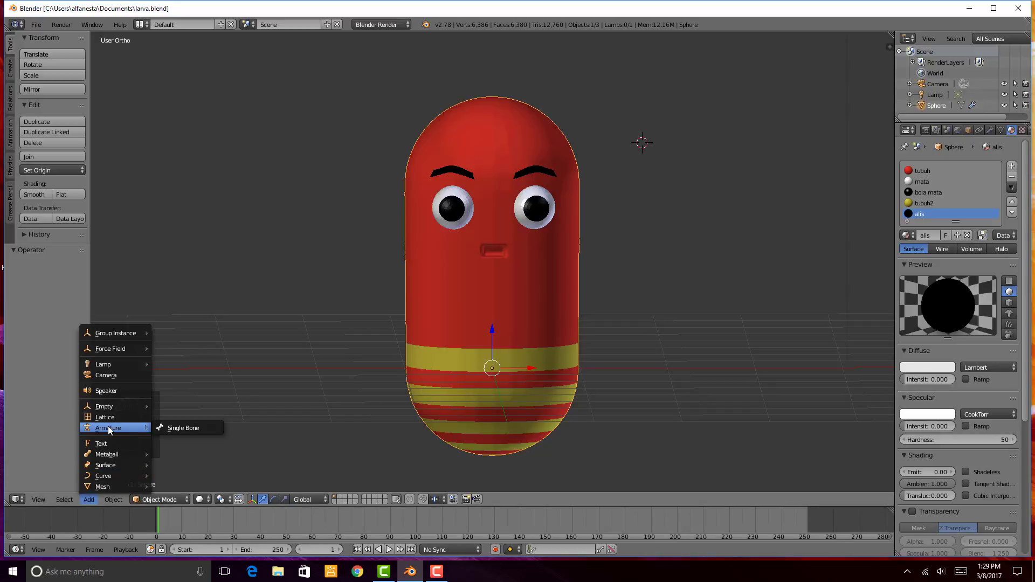
{"action": "left_click", "coordinate": [182, 428]}
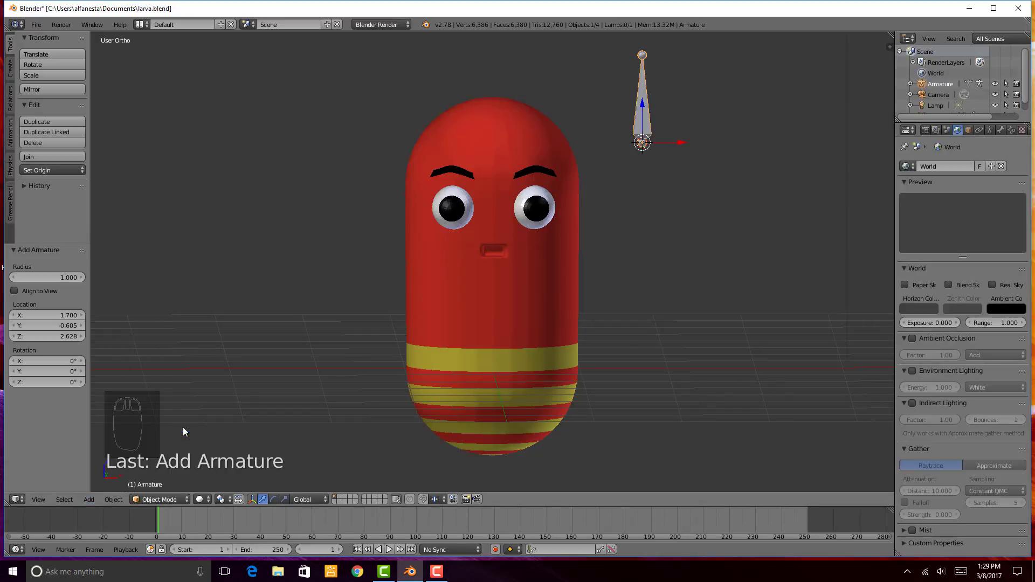
{"action": "left_click_drag", "start_coordinate": [642, 105], "coordinate": [614, 403]}
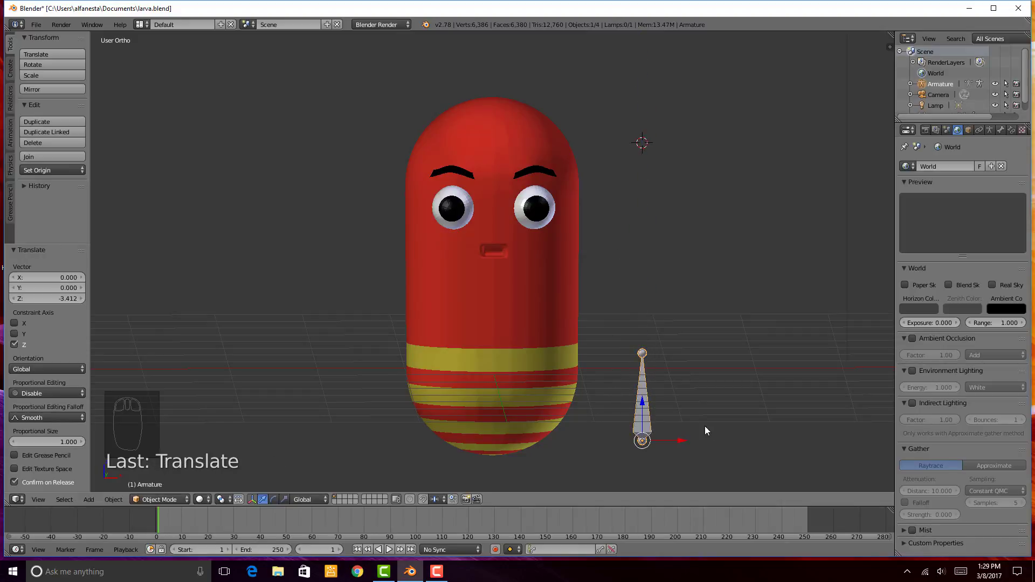
{"action": "left_click_drag", "start_coordinate": [682, 441], "coordinate": [532, 448]}
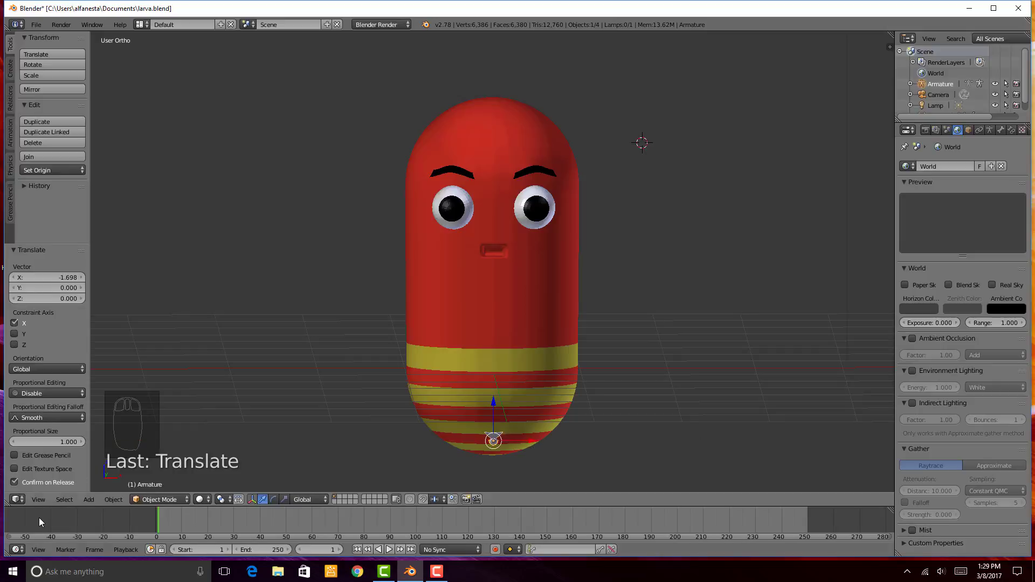
Centre the armature under the body along Y in the bottom view, and lower it about 0.20 along Z in front view
{"action": "left_click", "coordinate": [39, 499]}
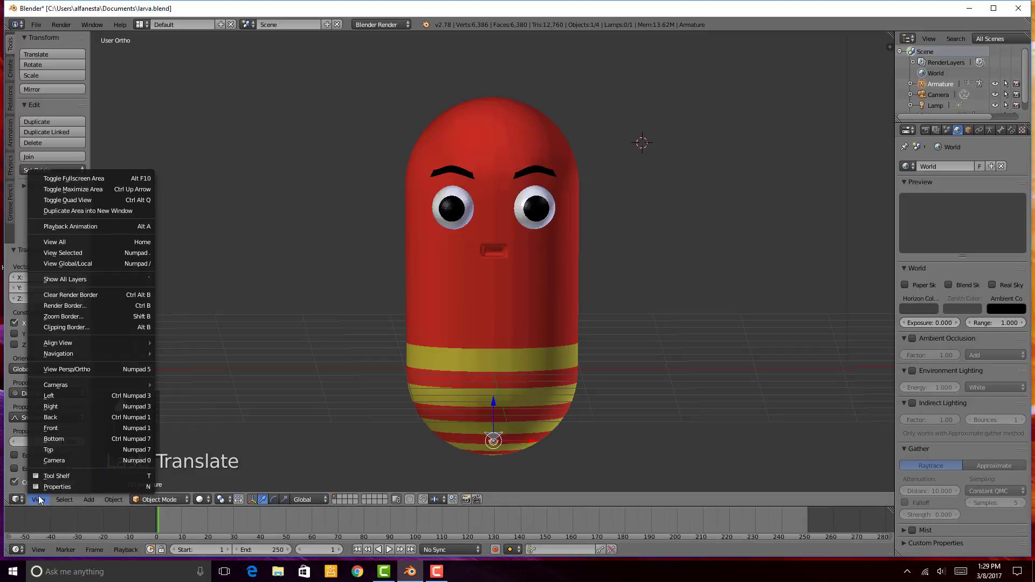
{"action": "left_click", "coordinate": [63, 440]}
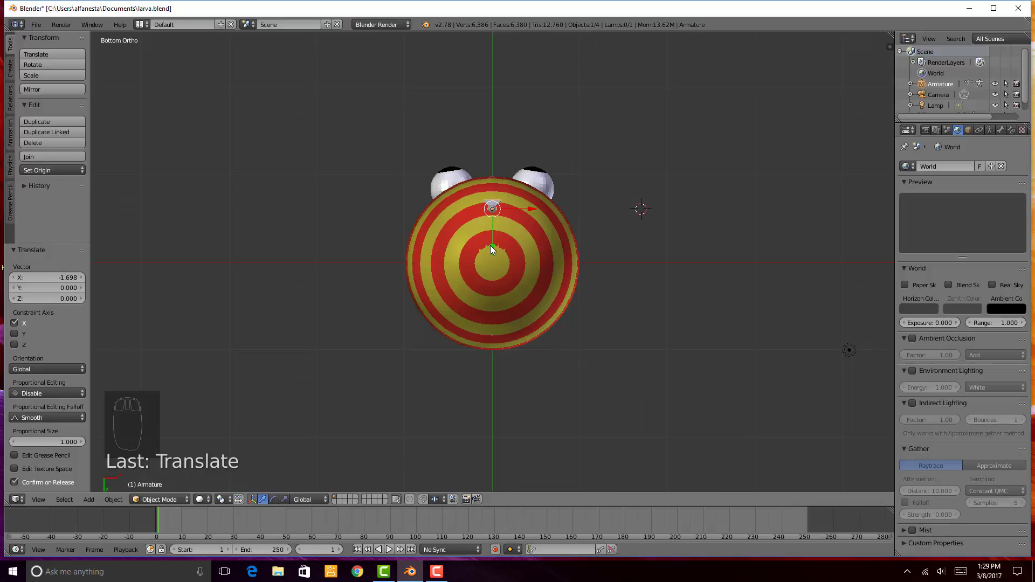
{"action": "left_click_drag", "start_coordinate": [491, 248], "coordinate": [489, 304]}
{"action": "left_click", "coordinate": [39, 499]}
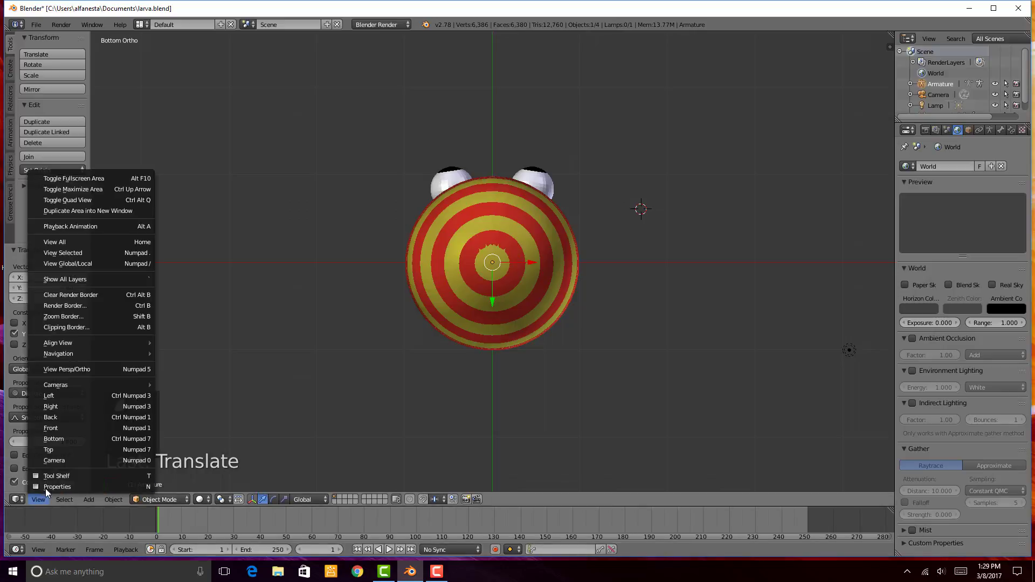
{"action": "left_click", "coordinate": [67, 429]}
{"action": "left_click_drag", "start_coordinate": [492, 393], "coordinate": [493, 413]}
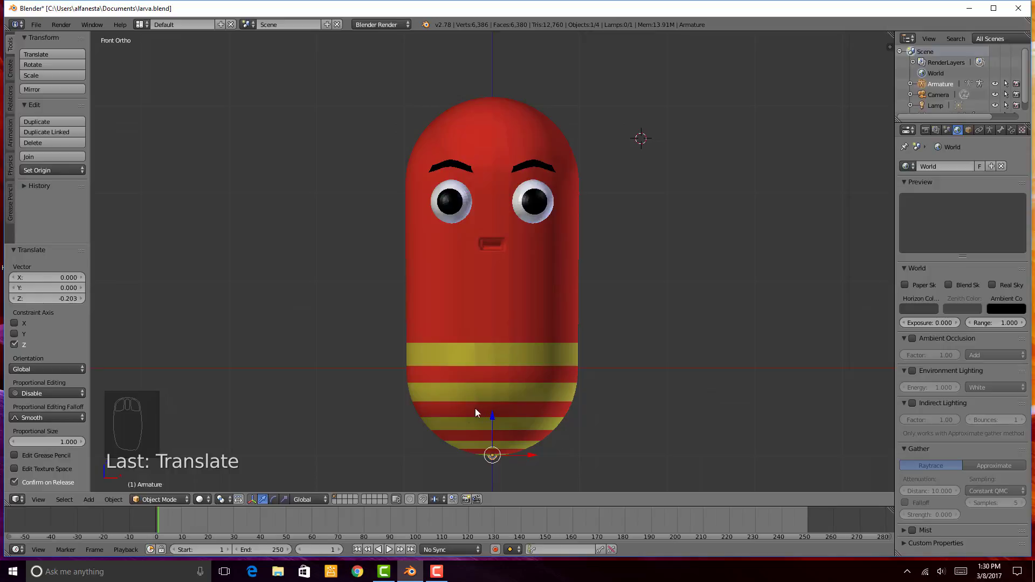
Turn on X-Ray display for the armature and scale it down by a factor of about 0.574
{"action": "left_click", "coordinate": [989, 131]}
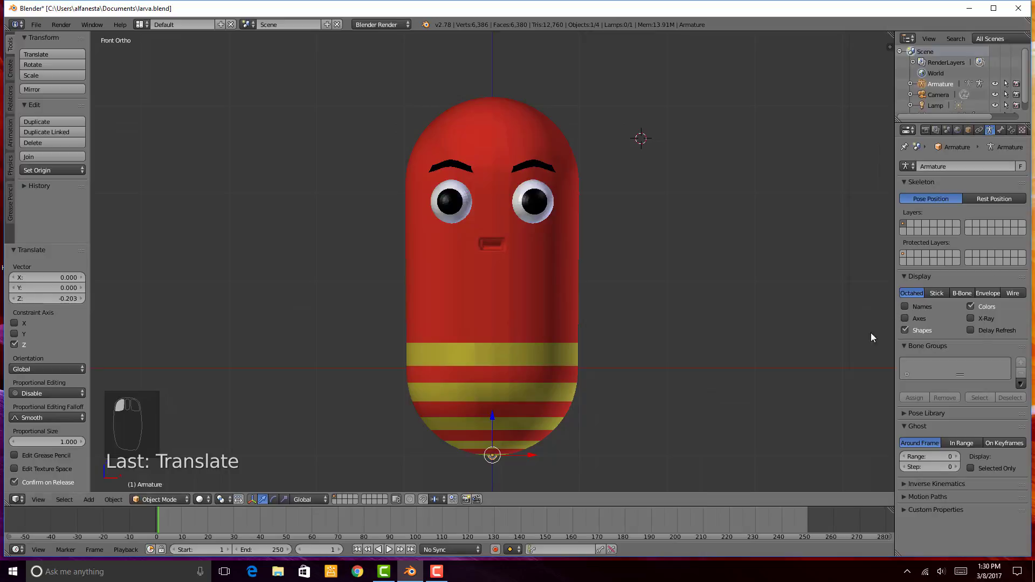
{"action": "left_click", "coordinate": [971, 319]}
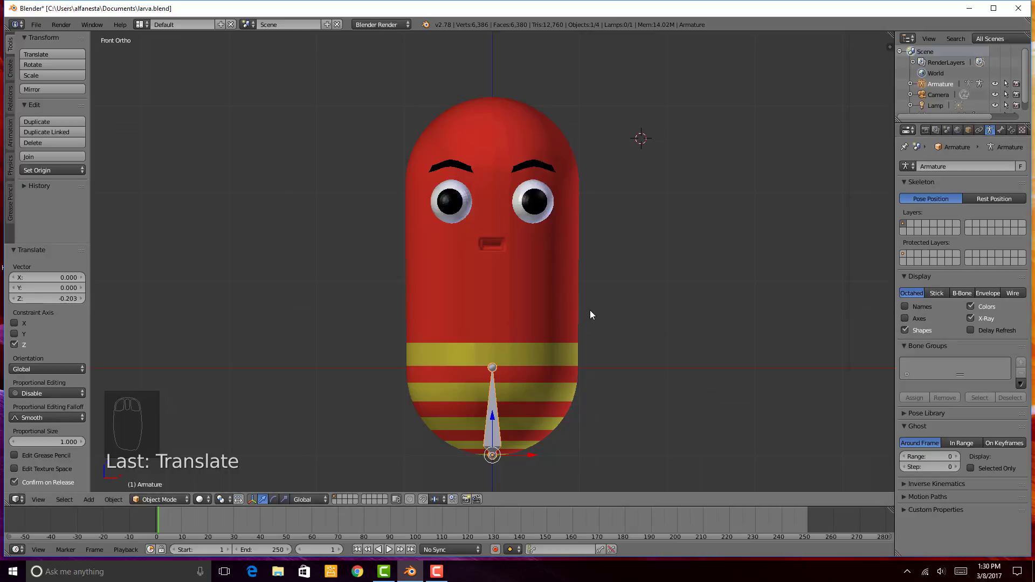
{"action": "key", "text": "s"}
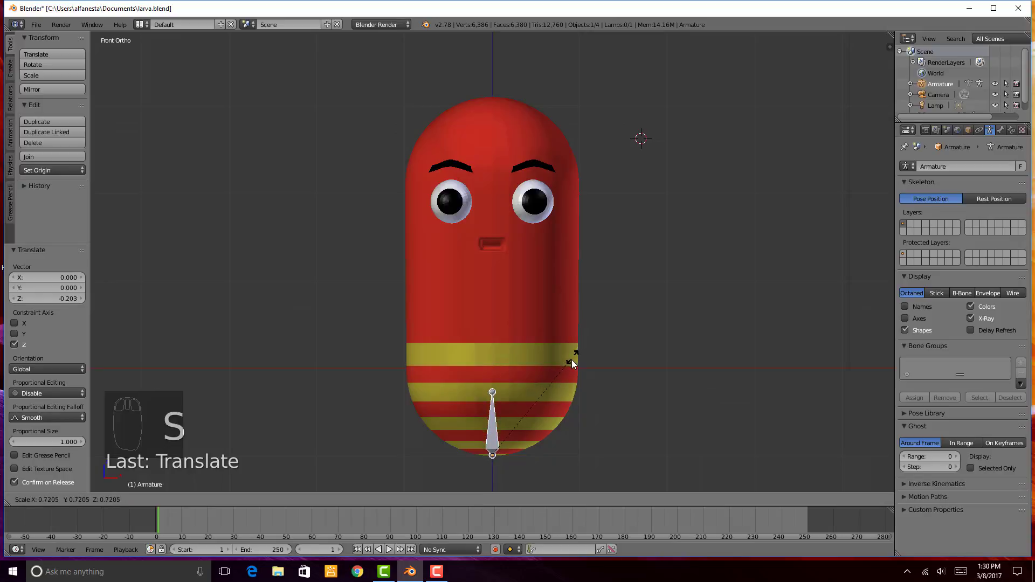
{"action": "left_click", "coordinate": [566, 387]}
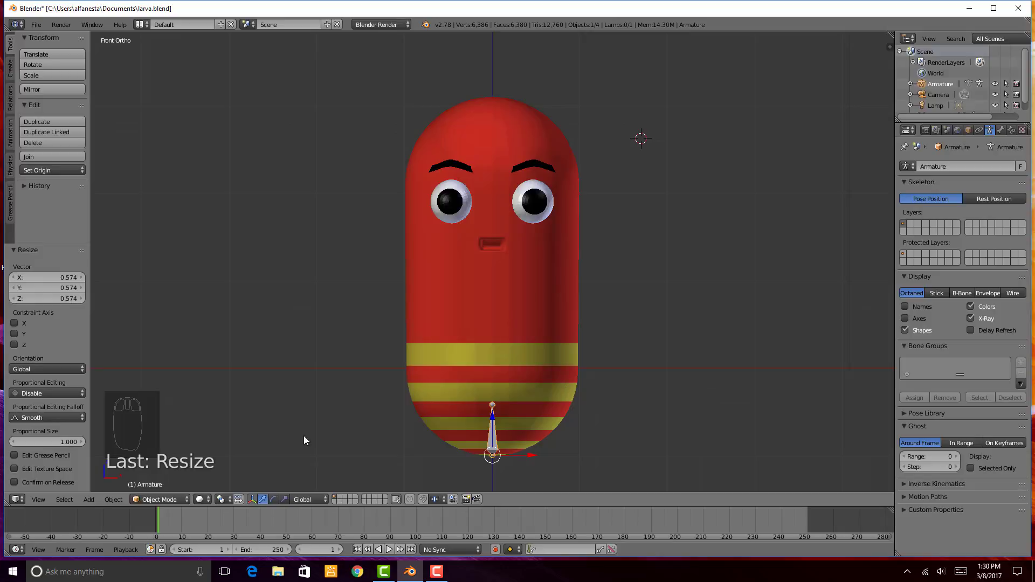
In Edit Mode, extrude two bones straight up along Z from the first bone's tip, about 0.714 and 0.751 long
{"action": "left_click", "coordinate": [147, 499]}
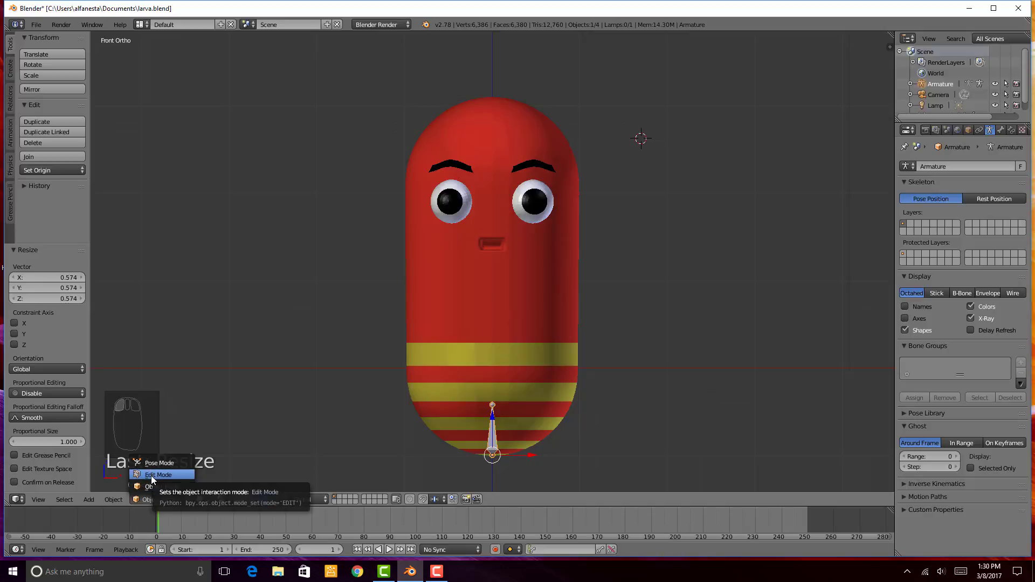
{"action": "left_click", "coordinate": [151, 475]}
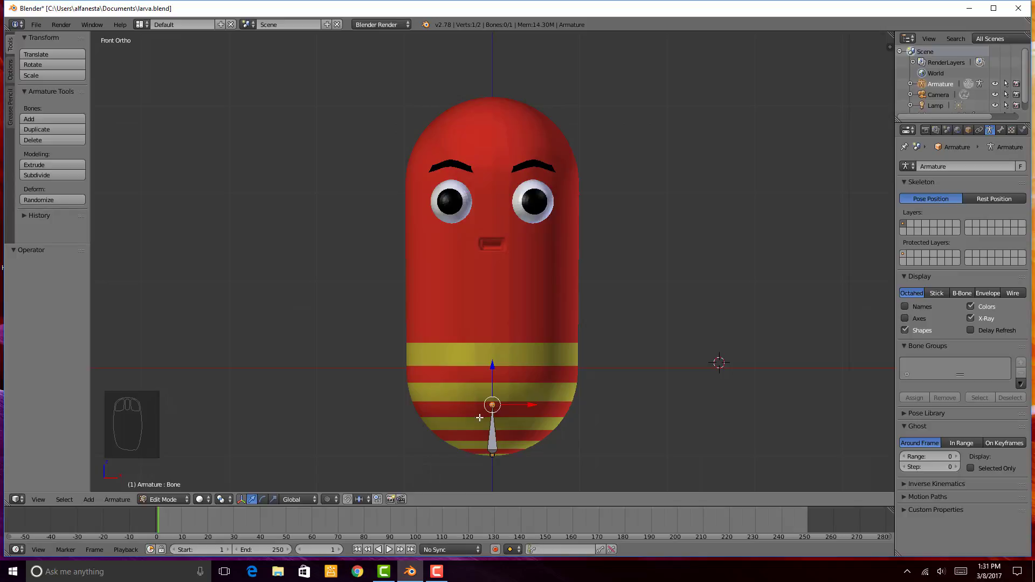
{"action": "key", "text": "e"}
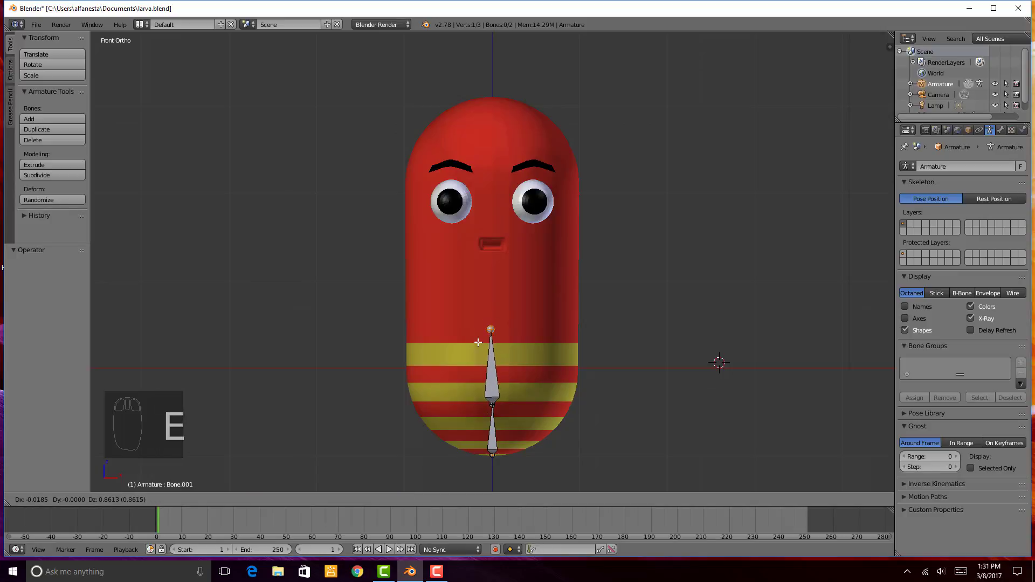
{"action": "key", "text": "z"}
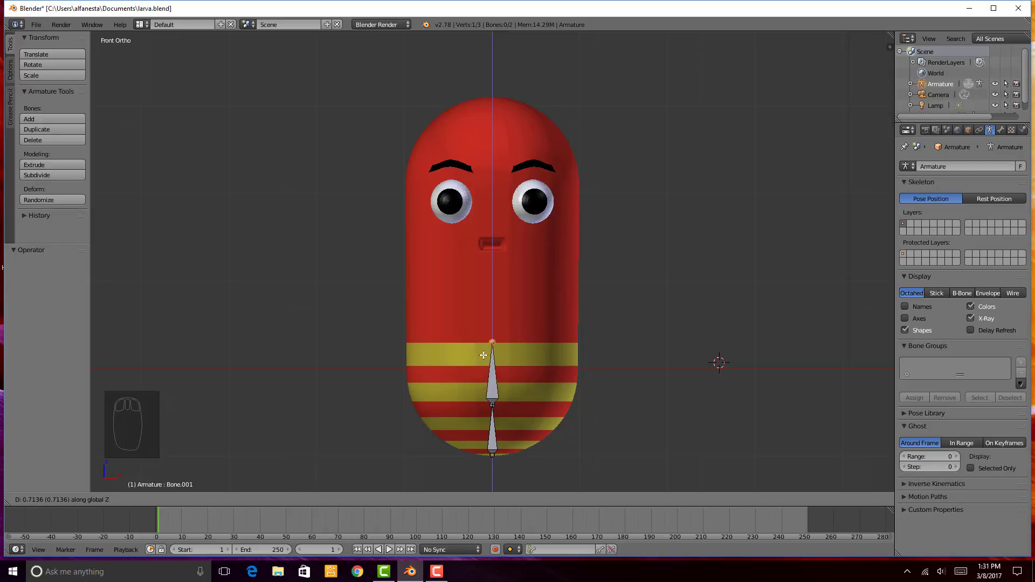
{"action": "left_click", "coordinate": [483, 355]}
{"action": "key", "text": "e"}
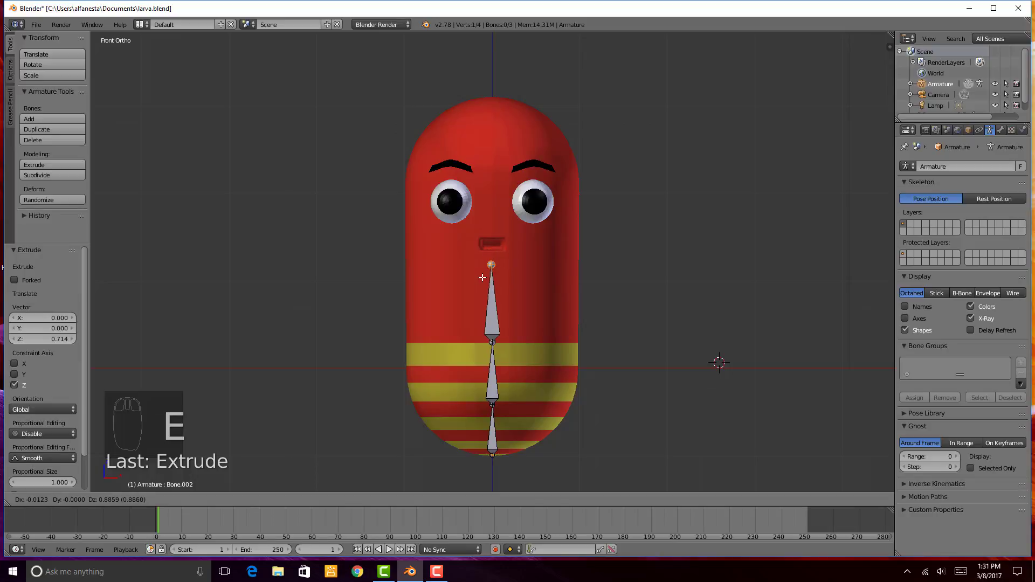
{"action": "key", "text": "z"}
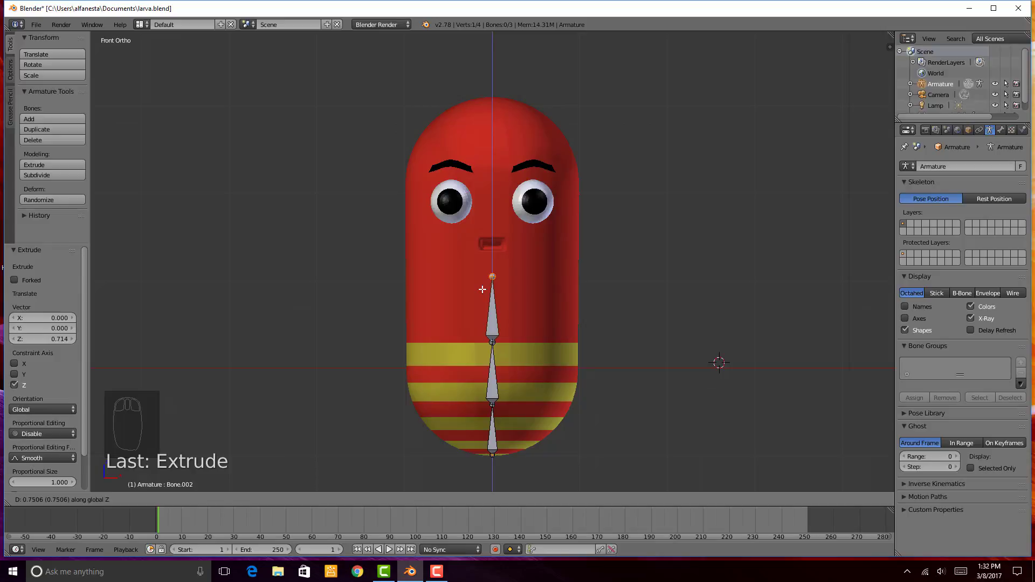
{"action": "left_click", "coordinate": [482, 290]}
Extrude two further bones up along Z through the face, about 0.554 and 0.560 long
{"action": "key", "text": "e"}
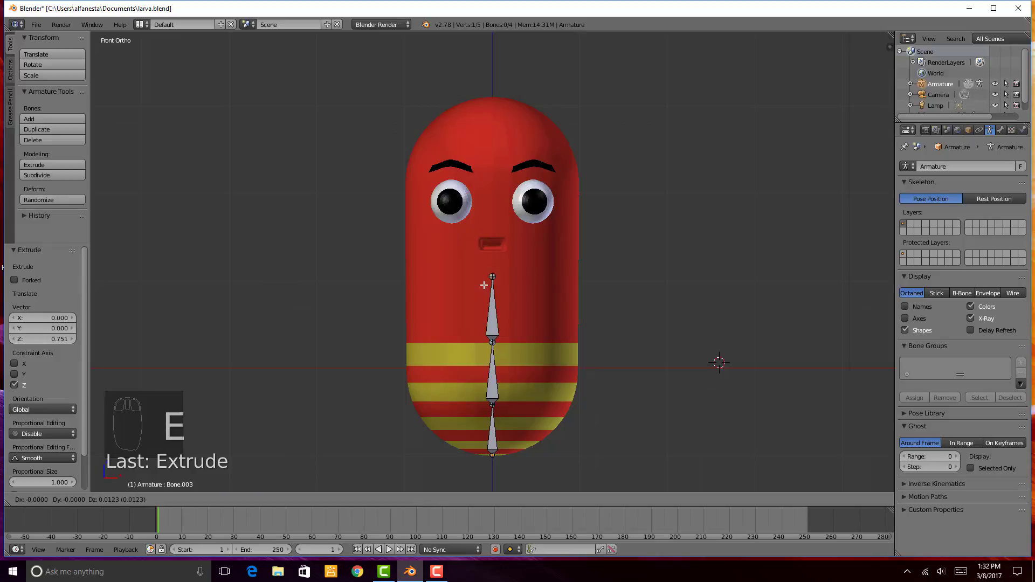
{"action": "key", "text": "z"}
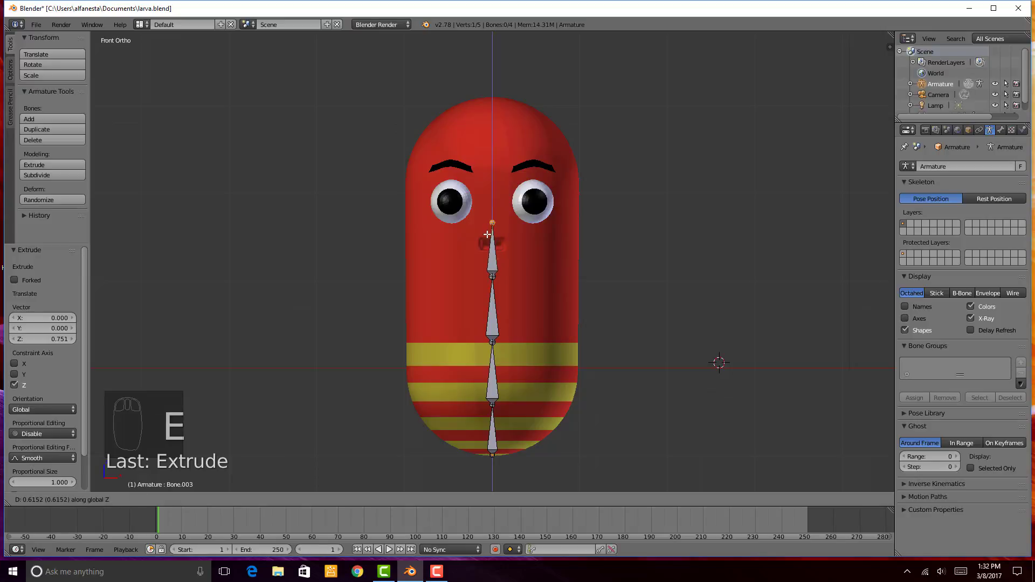
{"action": "left_click", "coordinate": [487, 238]}
{"action": "key", "text": "e"}
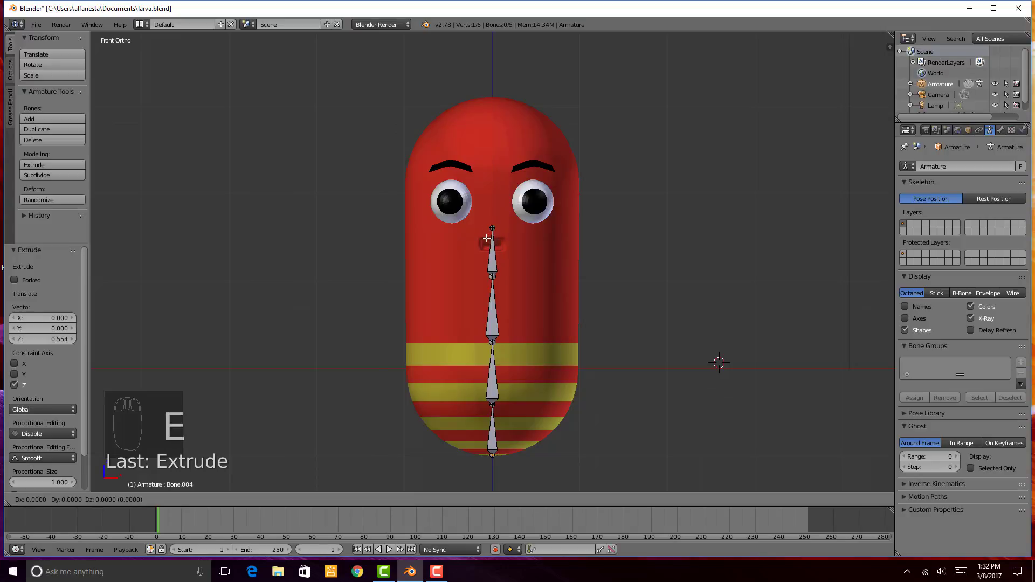
{"action": "key", "text": "z"}
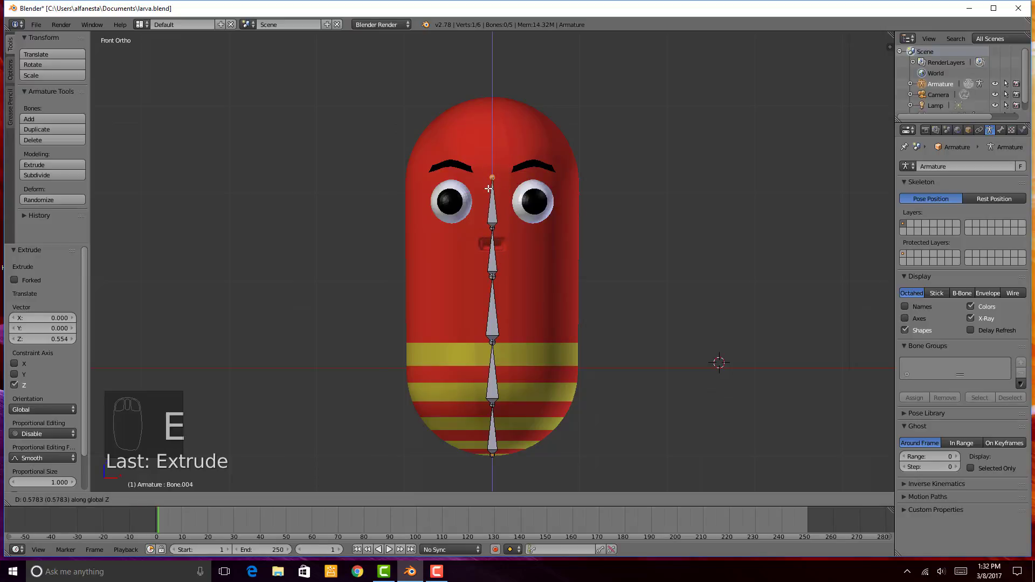
{"action": "left_click", "coordinate": [488, 189]}
Extrude the top bone to just above the head and lower the joint below the mouth by about 0.09 along Z
{"action": "key", "text": "e"}
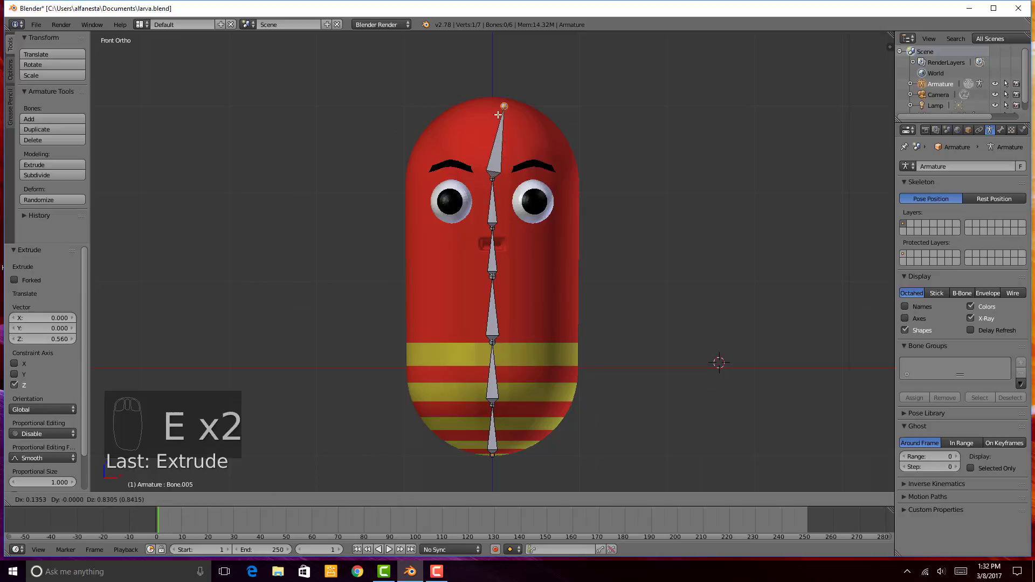
{"action": "left_click", "coordinate": [489, 102]}
{"action": "right_click_drag", "start_coordinate": [492, 277], "coordinate": [493, 284]}
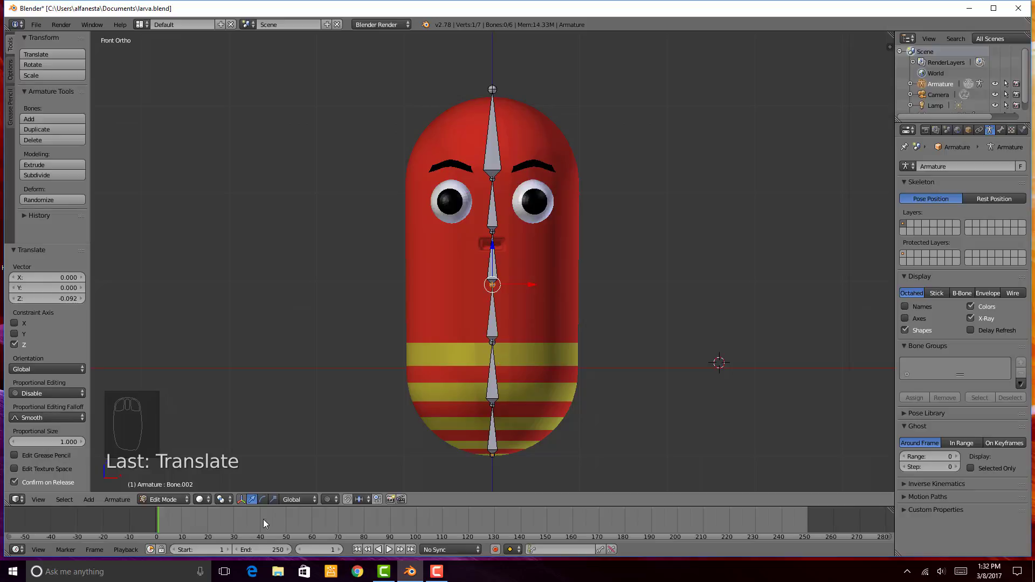
Parent the body mesh to the armature with automatic weights in Object Mode, and switch the armature to Pose Mode
{"action": "left_click", "coordinate": [168, 499]}
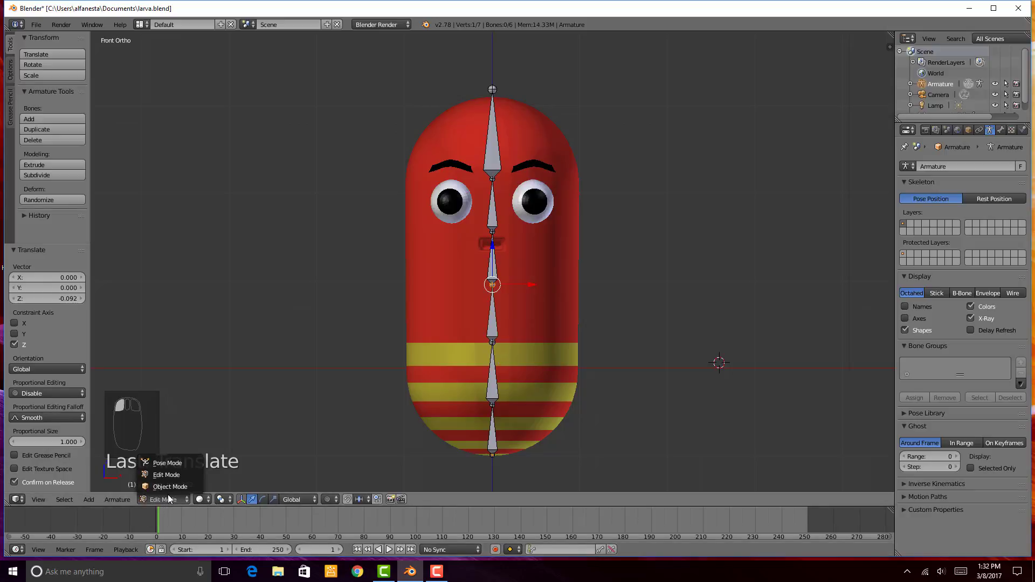
{"action": "left_click", "coordinate": [171, 487]}
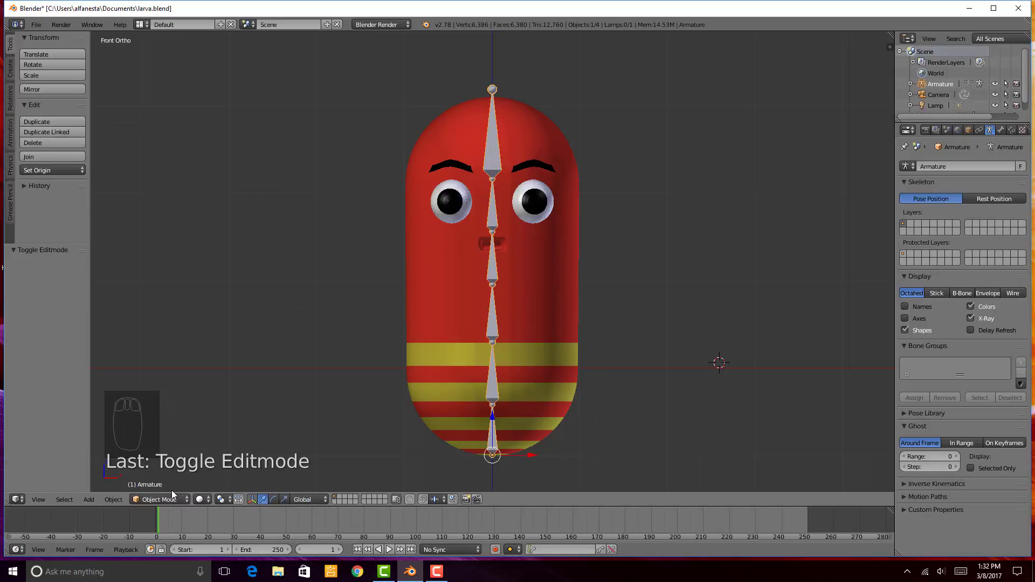
{"action": "right_click", "coordinate": [552, 274]}
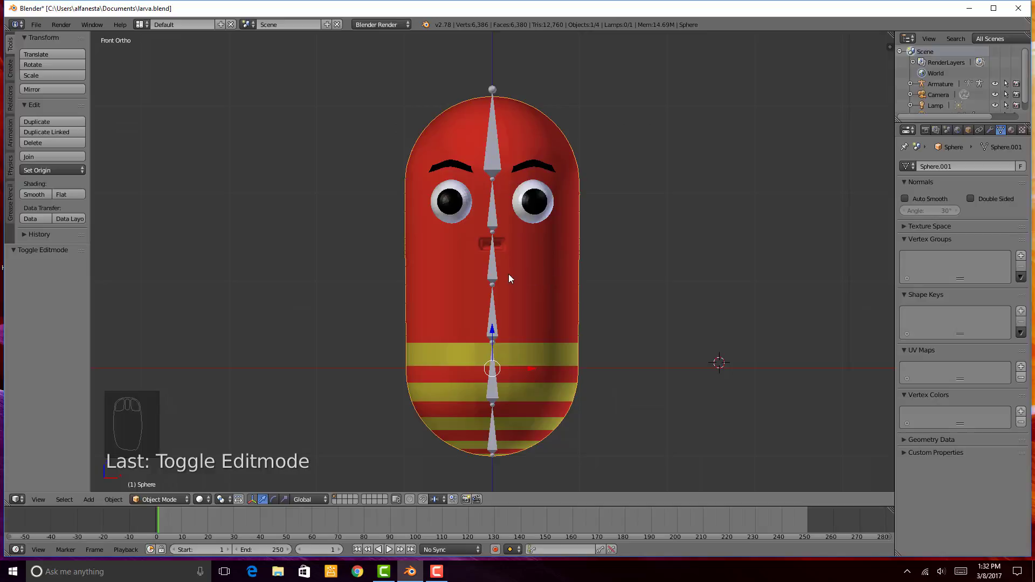
{"action": "right_click", "coordinate": [495, 275], "text": "shift"}
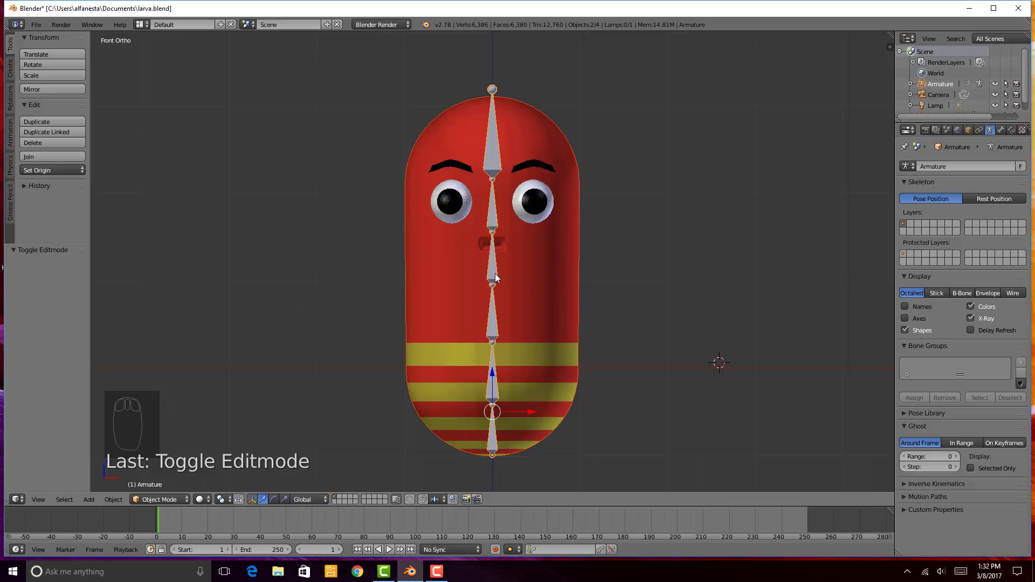
{"action": "key", "text": "ctrl+p"}
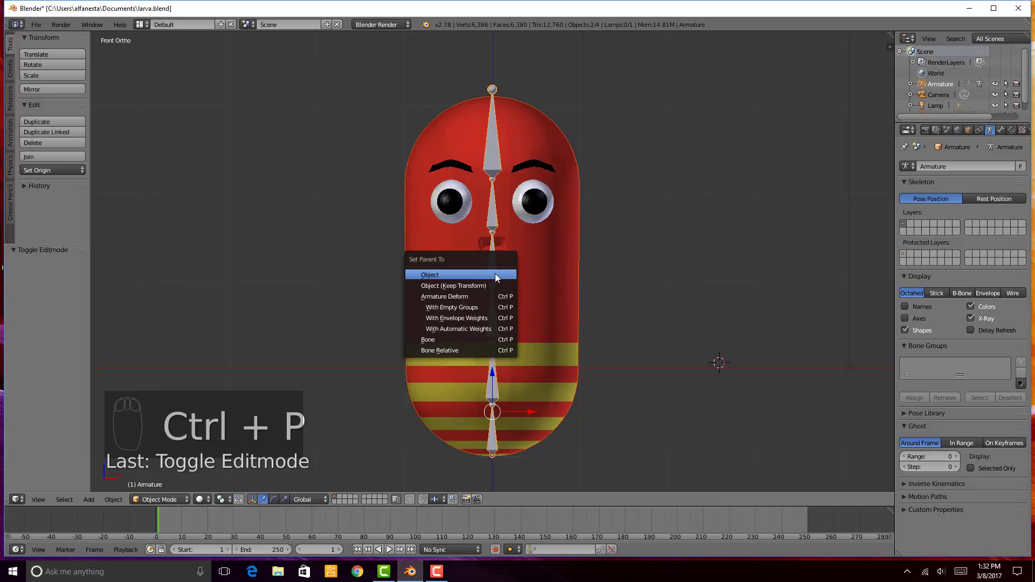
{"action": "left_click", "coordinate": [477, 330]}
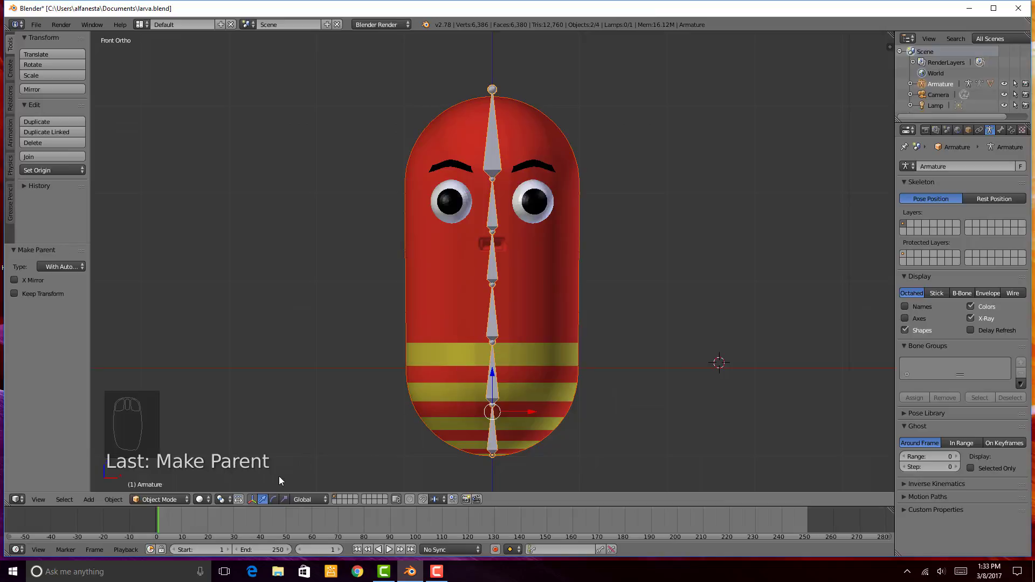
{"action": "left_click_drag", "start_coordinate": [174, 497], "coordinate": [170, 463]}
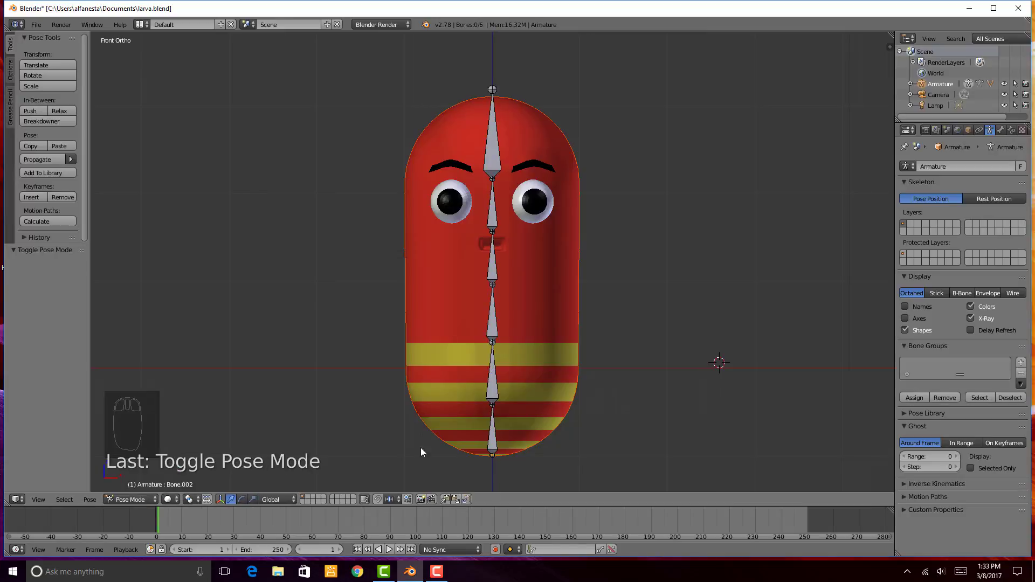
Test the rig by swinging the three bones between the mouth and the bottom bone slightly sideways, one after another
{"action": "right_click", "coordinate": [493, 274]}
{"action": "key", "text": "g"}
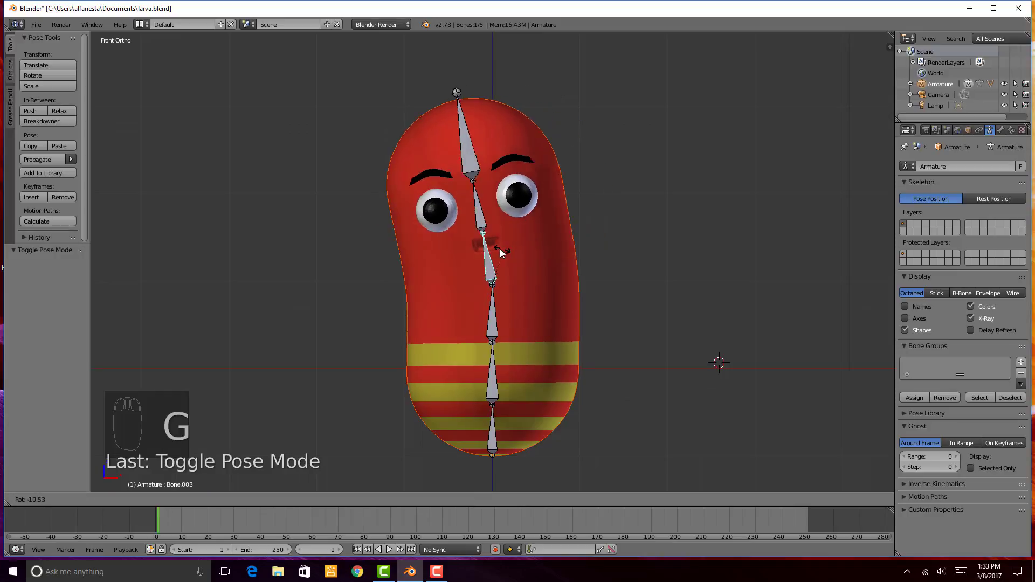
{"action": "left_click", "coordinate": [512, 258]}
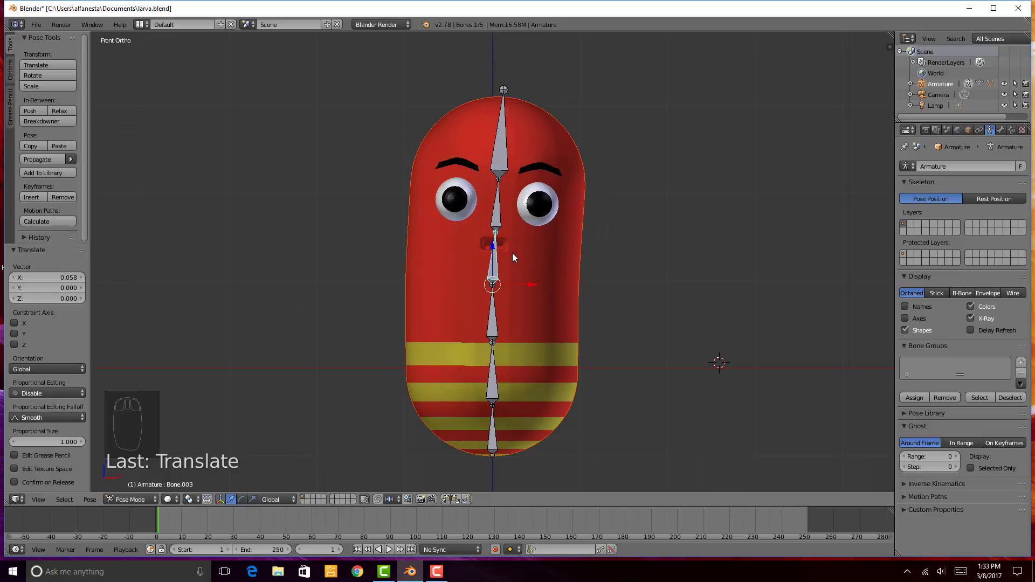
{"action": "right_click", "coordinate": [499, 295]}
{"action": "key", "text": "g"}
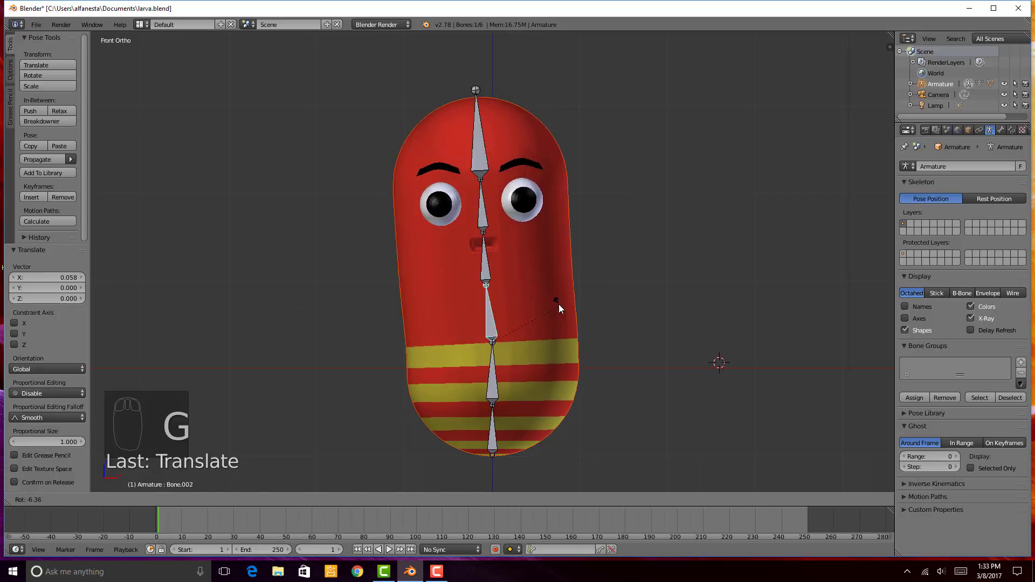
{"action": "left_click", "coordinate": [558, 304]}
{"action": "right_click", "coordinate": [491, 372]}
{"action": "key", "text": "g"}
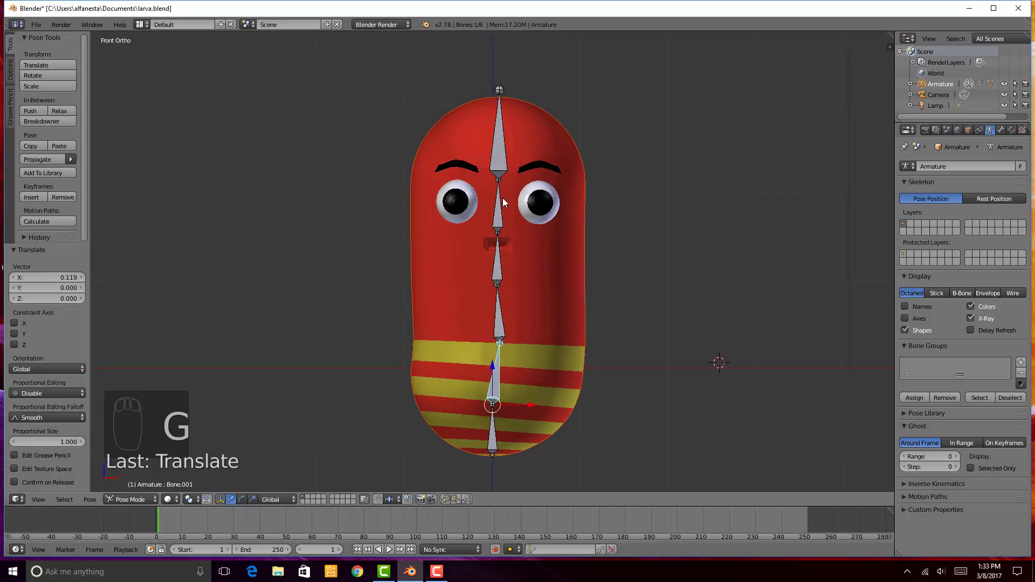
{"action": "left_click", "coordinate": [502, 198]}
Bend the head sideways by moving the bone between the eyes about 0.748 along X, and swing the top bone partly back
{"action": "right_click", "coordinate": [501, 202]}
{"action": "key", "text": "g"}
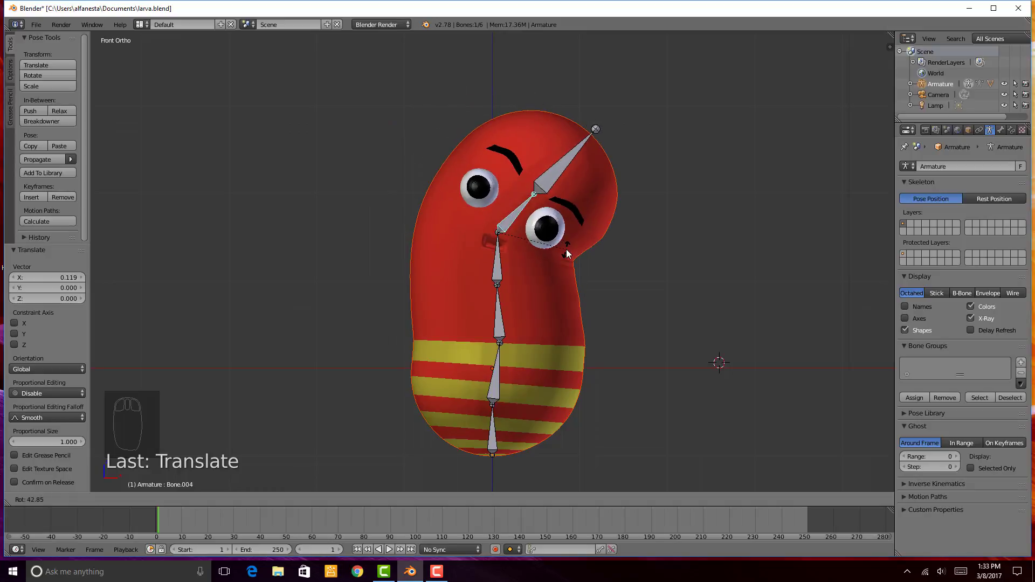
{"action": "left_click", "coordinate": [566, 249]}
{"action": "right_click", "coordinate": [558, 166]}
{"action": "key", "text": "g"}
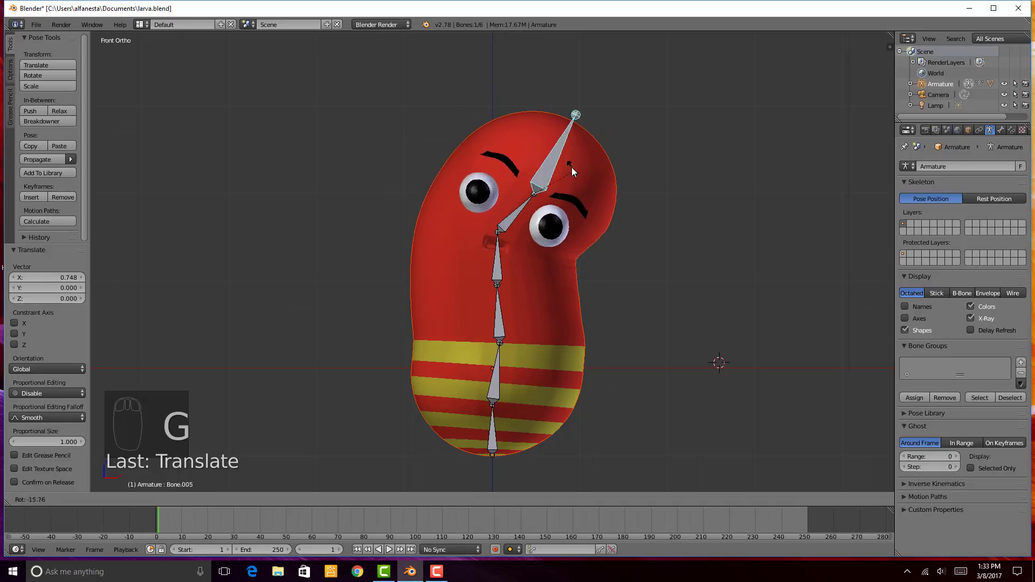
{"action": "left_click", "coordinate": [578, 170]}
Select all bones and clear their pose rotation
{"action": "key", "text": "a"}
{"action": "key", "text": "a"}
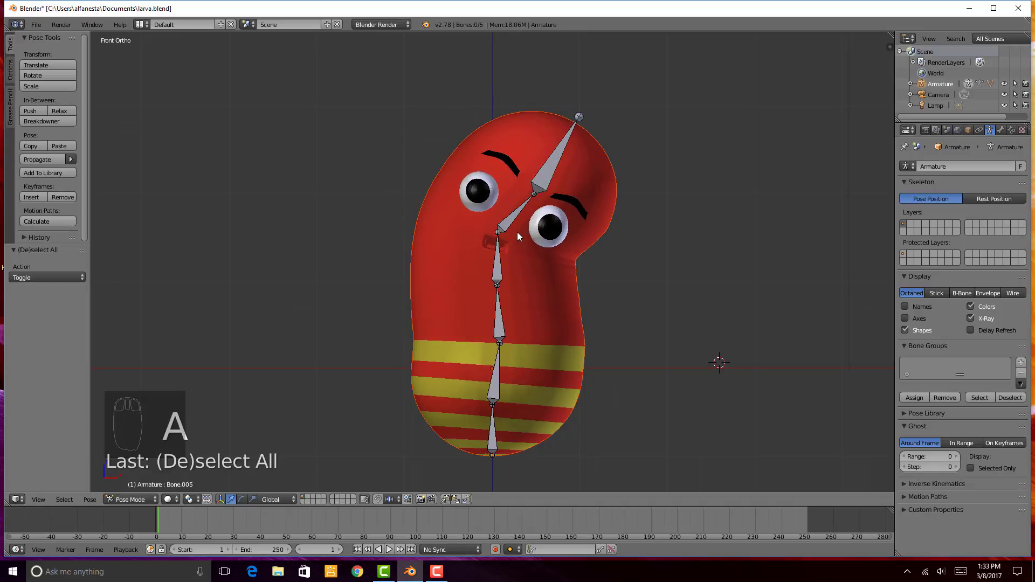
{"action": "key", "text": "alt+r"}
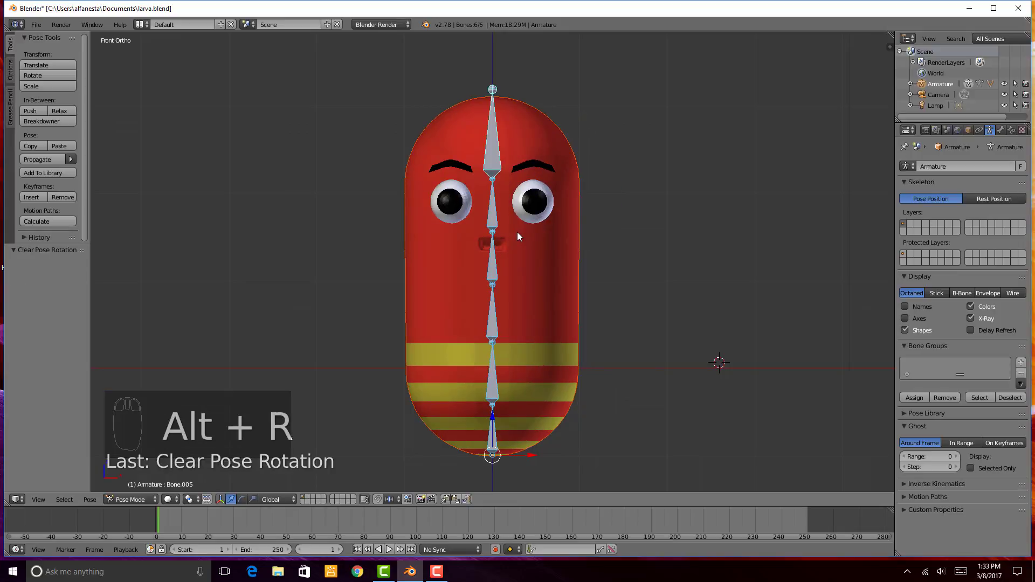
Make the bone between the eyes active, then select the body mesh and put it in Weight Paint mode
{"action": "right_click", "coordinate": [493, 215]}
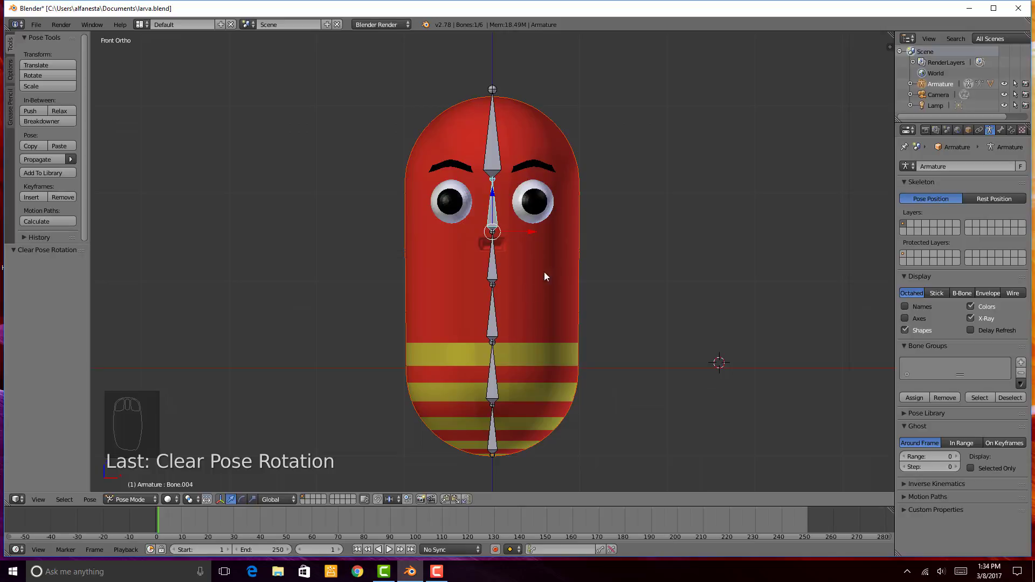
{"action": "right_click", "coordinate": [560, 260]}
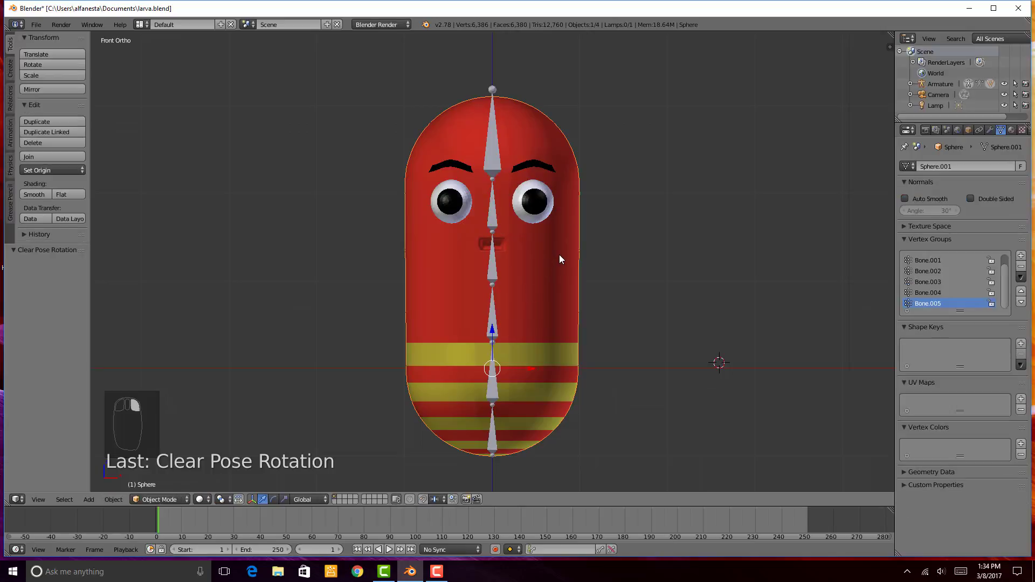
{"action": "left_click", "coordinate": [176, 499]}
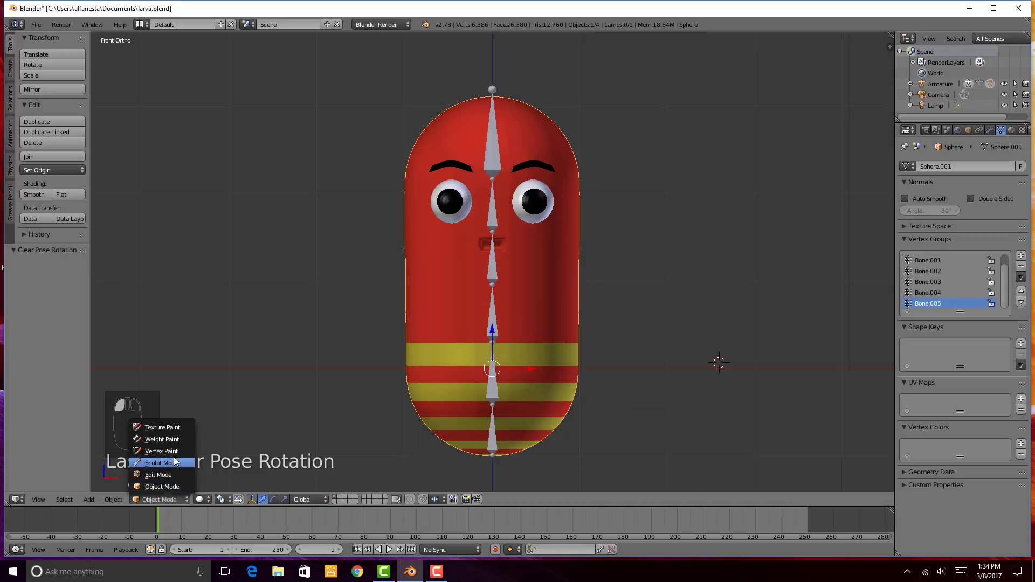
{"action": "left_click", "coordinate": [179, 439]}
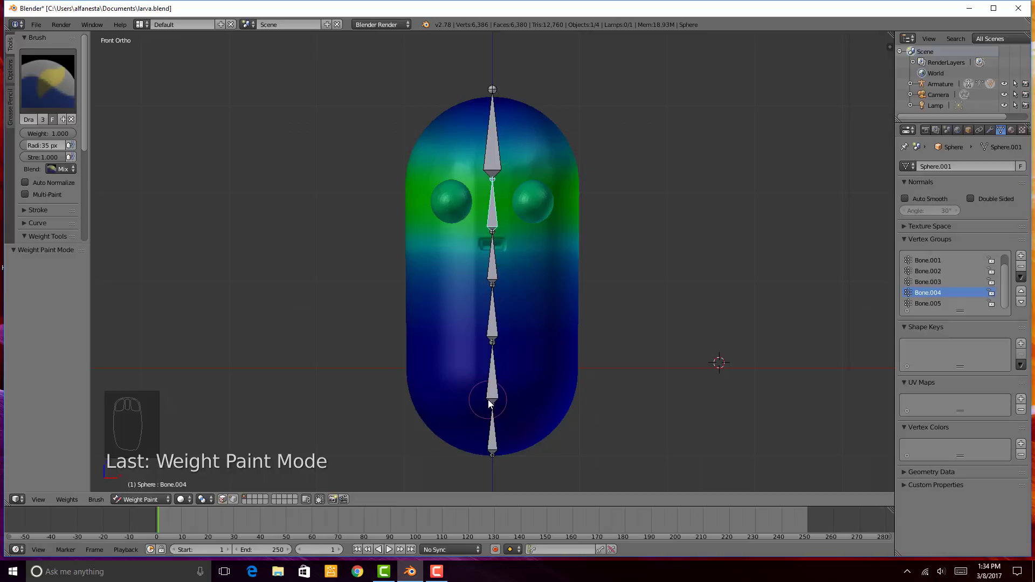
Try swinging the top bone sideways to test its influence on the eyes, then undo the movement
{"action": "right_click", "coordinate": [490, 159]}
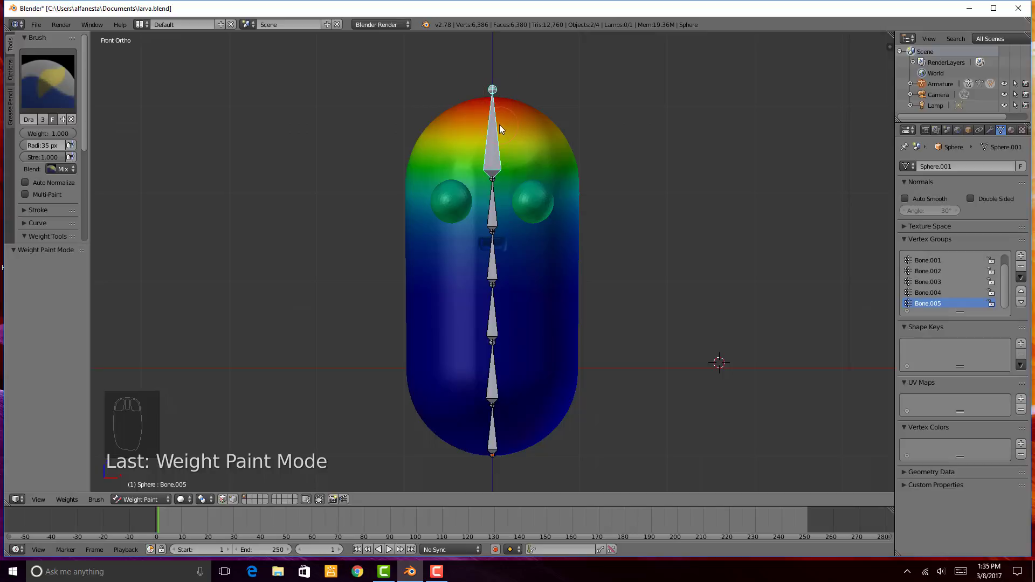
{"action": "key", "text": "g"}
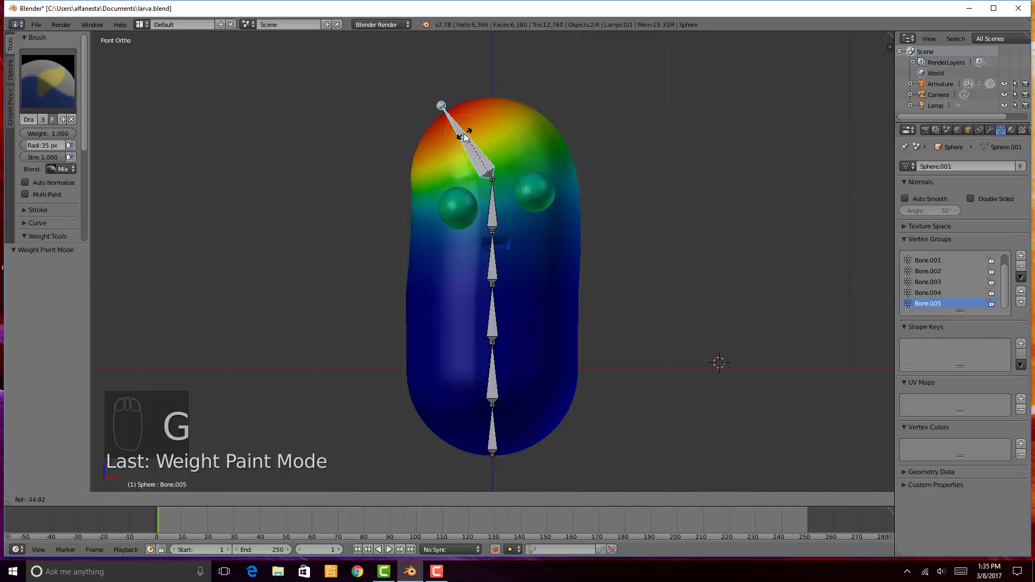
{"action": "left_click", "coordinate": [496, 124]}
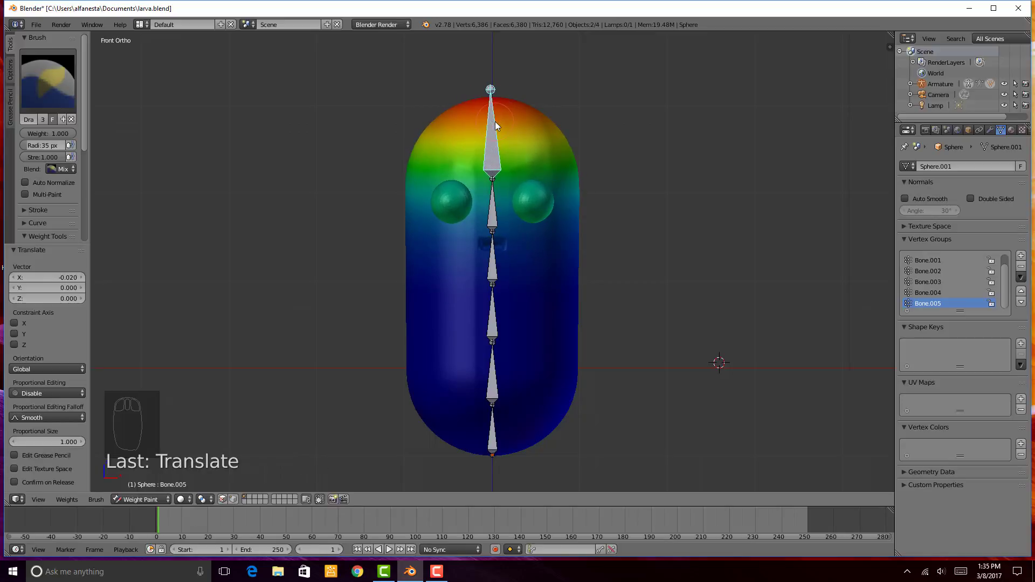
{"action": "key", "text": "ctrl+z"}
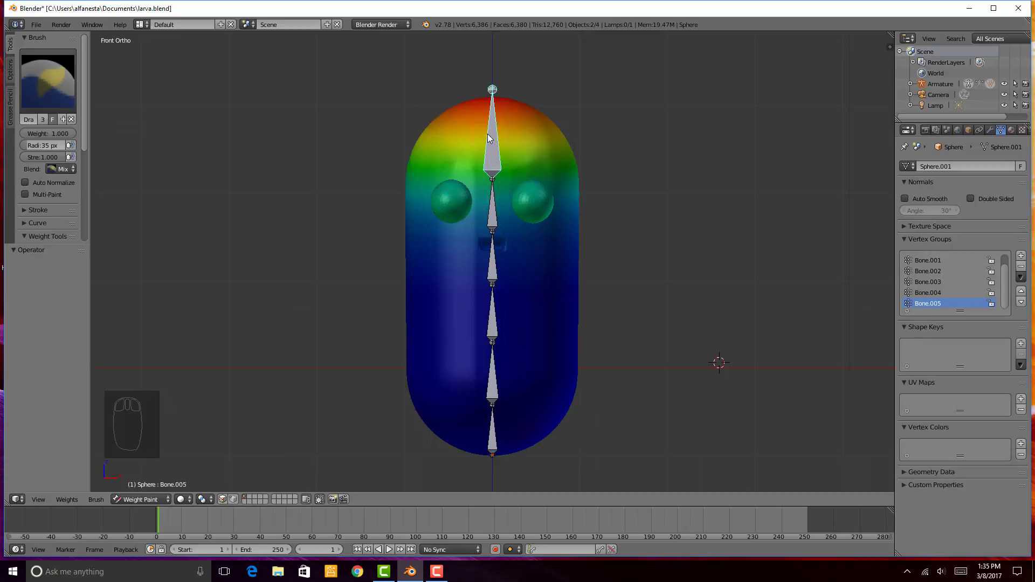
Select the top bone for weight painting and choose the Subtract brush
{"action": "right_click", "coordinate": [492, 180]}
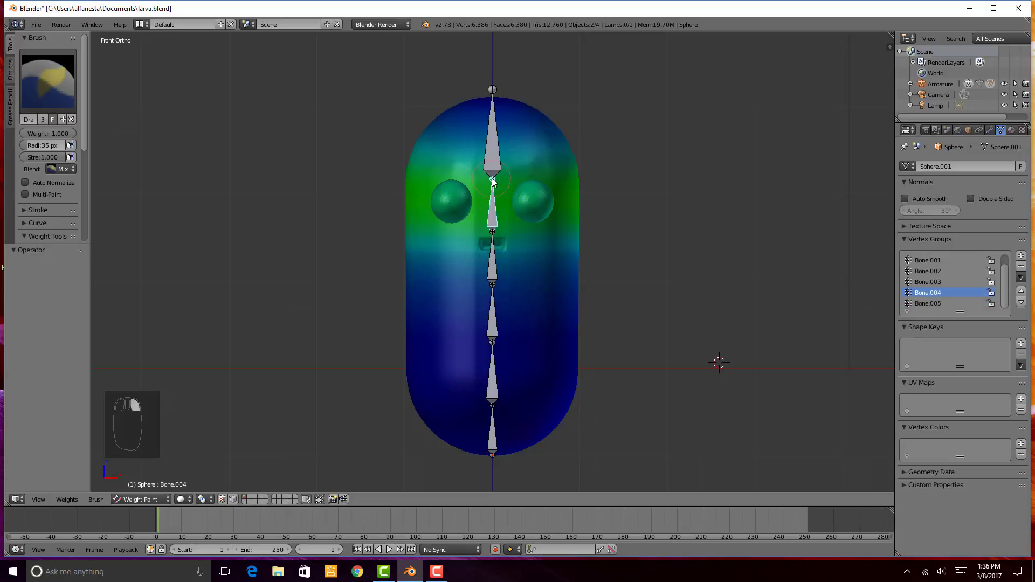
{"action": "right_click", "coordinate": [494, 160]}
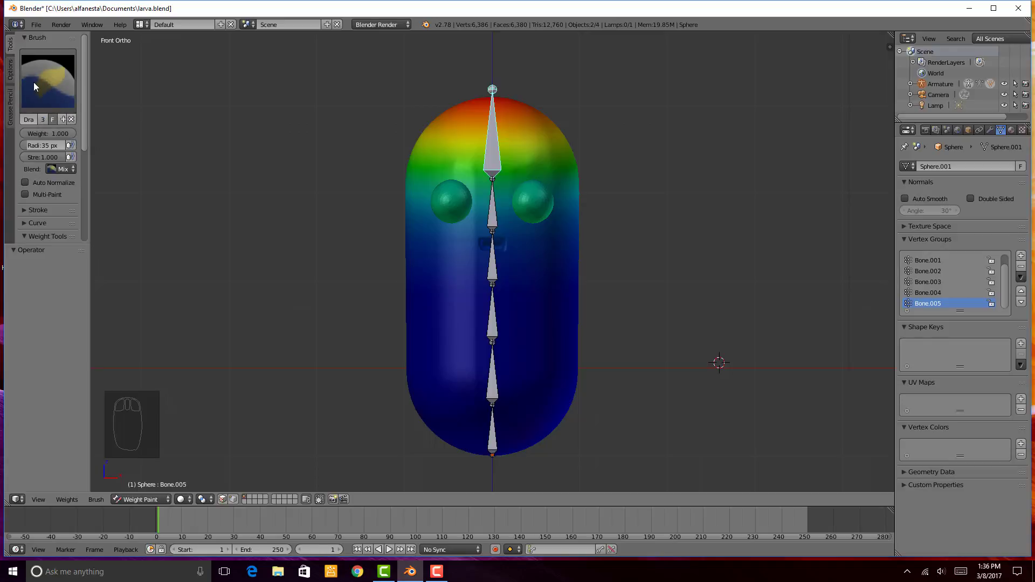
{"action": "left_click", "coordinate": [49, 89]}
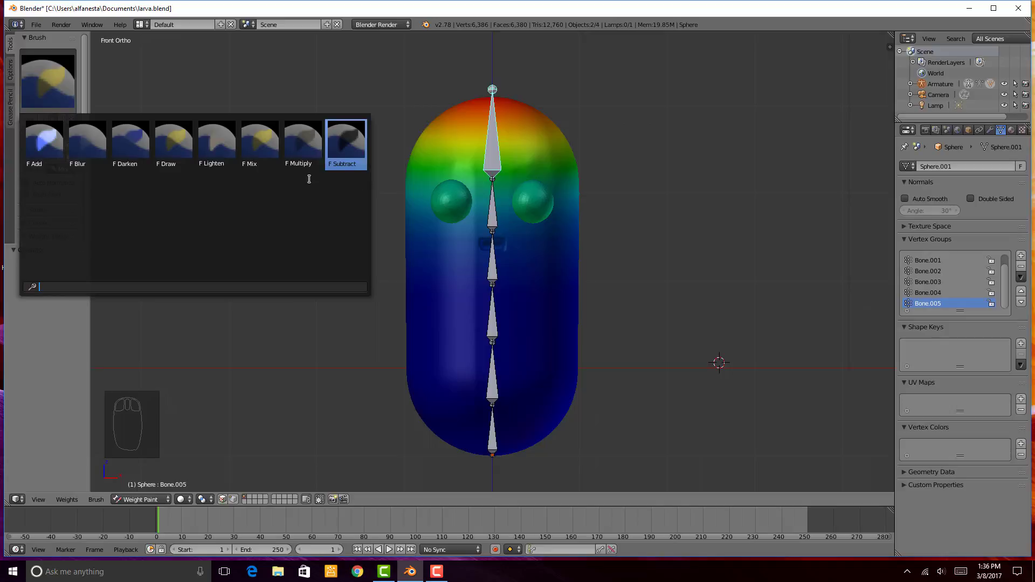
{"action": "left_click", "coordinate": [349, 145]}
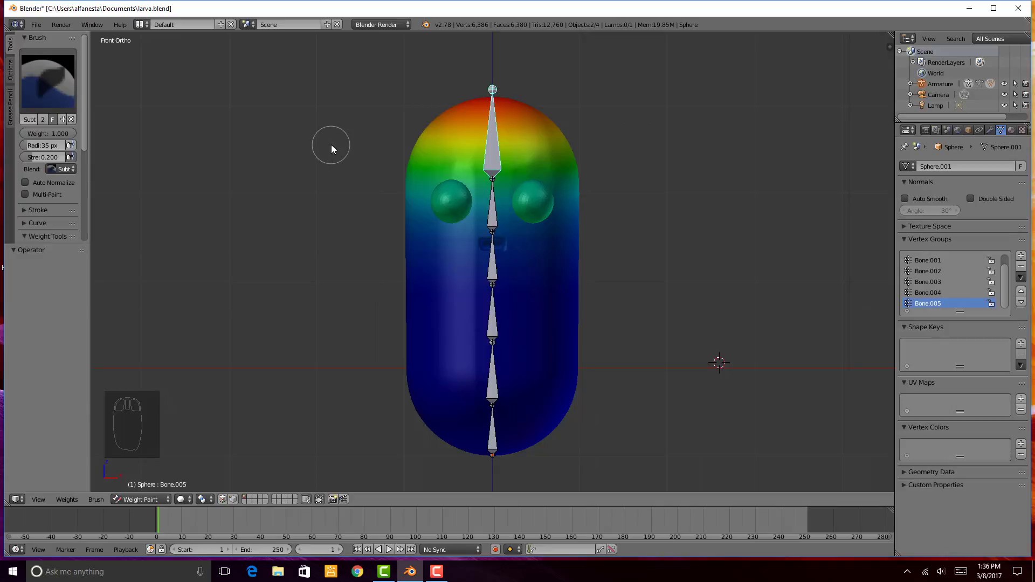
Subtract the top bone's weight from the body below eye level and from the front and side of both eyeballs
{"action": "mouse_move", "coordinate": [466, 215]}
{"action": "left_mouse_down"}
{"action": "mouse_move", "coordinate": [410, 215]}
{"action": "mouse_move", "coordinate": [535, 209]}
{"action": "mouse_move", "coordinate": [583, 220]}
{"action": "mouse_move", "coordinate": [422, 230]}
{"action": "mouse_move", "coordinate": [599, 240]}
{"action": "mouse_move", "coordinate": [513, 246]}
{"action": "mouse_move", "coordinate": [582, 290]}
{"action": "left_mouse_up"}
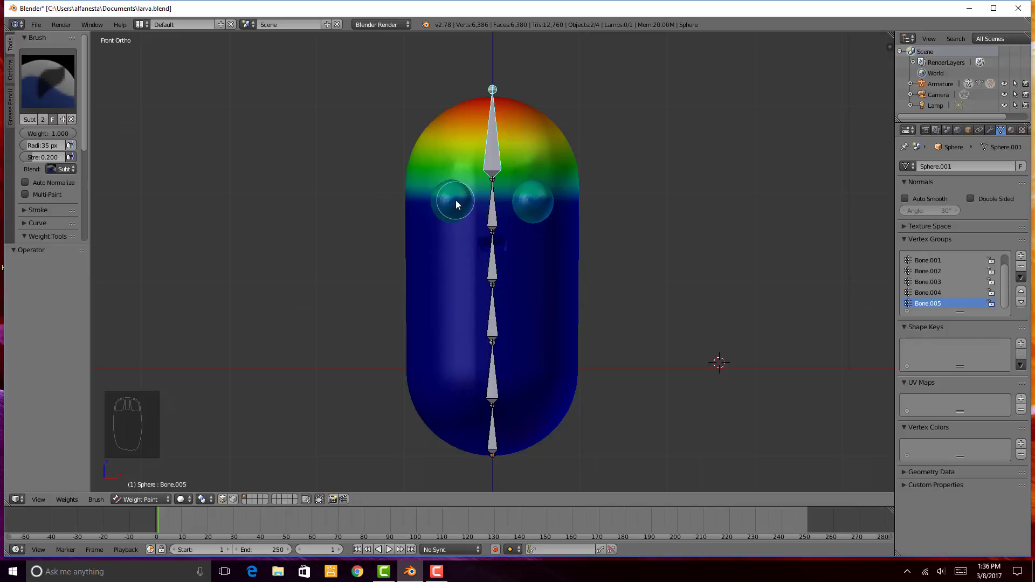
{"action": "left_click_drag", "start_coordinate": [453, 201], "coordinate": [450, 195]}
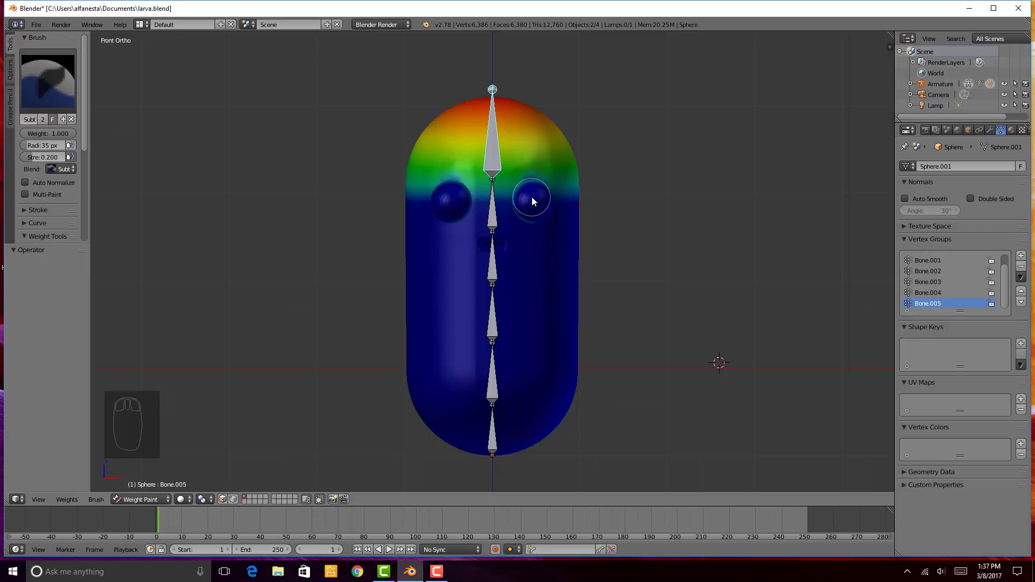
{"action": "left_click_drag", "start_coordinate": [531, 198], "coordinate": [577, 217], "text": "alt"}
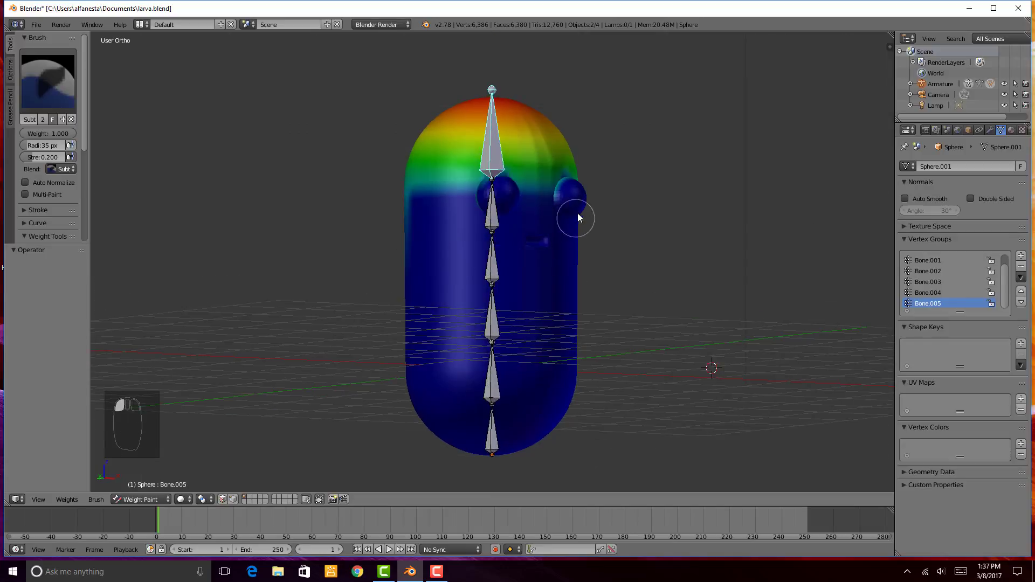
{"action": "mouse_move", "coordinate": [490, 232]}
{"action": "middle_mouse_down"}
{"action": "mouse_move", "coordinate": [503, 248]}
{"action": "mouse_move", "coordinate": [326, 257]}
{"action": "mouse_move", "coordinate": [367, 247]}
{"action": "mouse_move", "coordinate": [351, 268]}
{"action": "mouse_move", "coordinate": [424, 234]}
{"action": "mouse_move", "coordinate": [412, 254]}
{"action": "mouse_move", "coordinate": [488, 270]}
{"action": "mouse_move", "coordinate": [483, 244]}
{"action": "mouse_move", "coordinate": [469, 242]}
{"action": "mouse_move", "coordinate": [485, 254]}
{"action": "mouse_move", "coordinate": [504, 239]}
{"action": "mouse_move", "coordinate": [529, 247]}
{"action": "mouse_move", "coordinate": [526, 238]}
{"action": "middle_mouse_up"}
{"action": "scroll", "coordinate": [402, 258], "scroll_direction": "up", "scroll_amount": 1}
{"action": "left_click", "coordinate": [521, 203]}
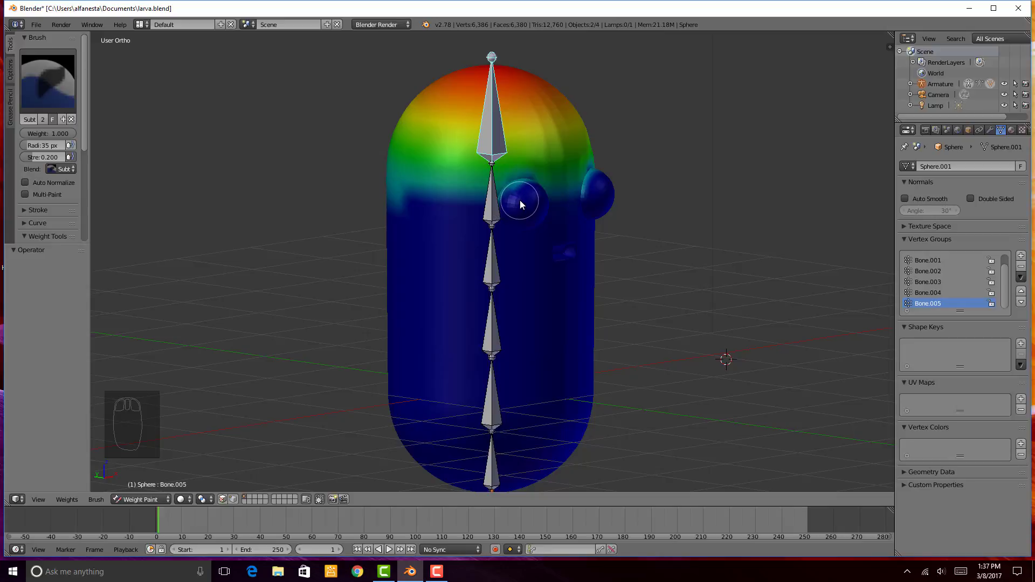
{"action": "left_click_drag", "start_coordinate": [520, 200], "coordinate": [520, 237]}
{"action": "middle_click_drag", "start_coordinate": [521, 241], "coordinate": [443, 263]}
In wireframe shading, subtract the top bone's remaining weight from the body sides and the areas around and behind both eyeballs
{"action": "key", "text": "z"}
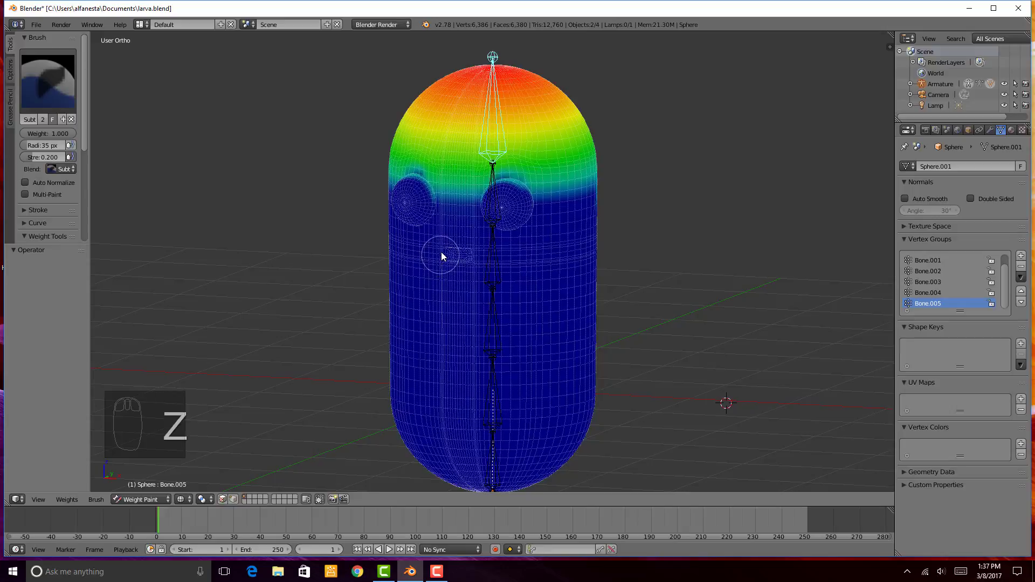
{"action": "mouse_move", "coordinate": [419, 230]}
{"action": "middle_mouse_down"}
{"action": "mouse_move", "coordinate": [545, 237]}
{"action": "mouse_move", "coordinate": [561, 224]}
{"action": "middle_mouse_up"}
{"action": "mouse_move", "coordinate": [555, 224]}
{"action": "left_mouse_down"}
{"action": "mouse_move", "coordinate": [533, 221]}
{"action": "mouse_move", "coordinate": [586, 226]}
{"action": "left_mouse_up"}
{"action": "middle_click_drag", "start_coordinate": [586, 227], "coordinate": [438, 219]}
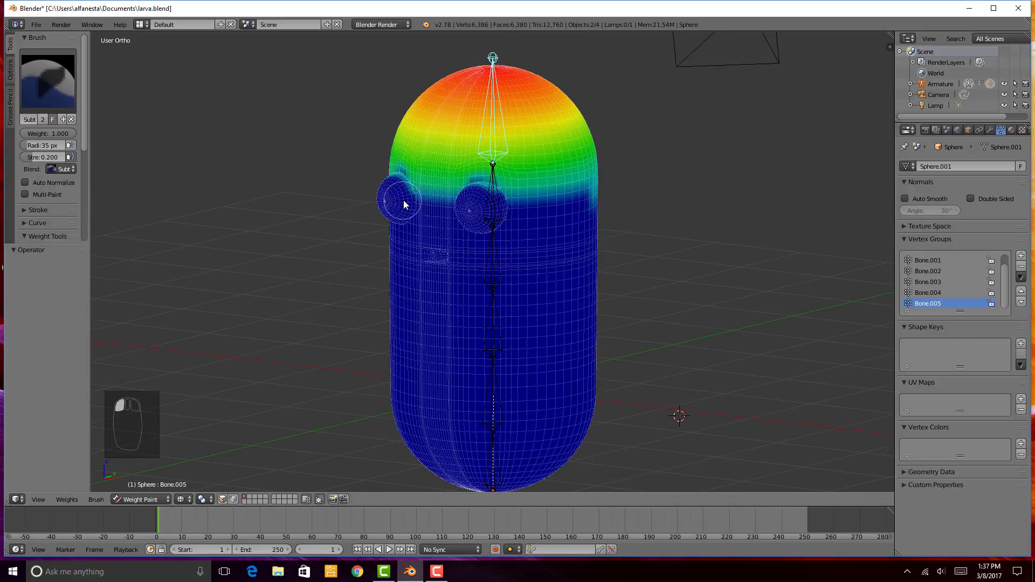
{"action": "mouse_move", "coordinate": [412, 204]}
{"action": "left_mouse_down"}
{"action": "mouse_move", "coordinate": [396, 182]}
{"action": "mouse_move", "coordinate": [383, 194]}
{"action": "mouse_move", "coordinate": [401, 211]}
{"action": "left_mouse_up"}
{"action": "mouse_move", "coordinate": [388, 231]}
{"action": "middle_mouse_down"}
{"action": "mouse_move", "coordinate": [432, 263]}
{"action": "mouse_move", "coordinate": [506, 263]}
{"action": "mouse_move", "coordinate": [534, 248]}
{"action": "middle_mouse_up"}
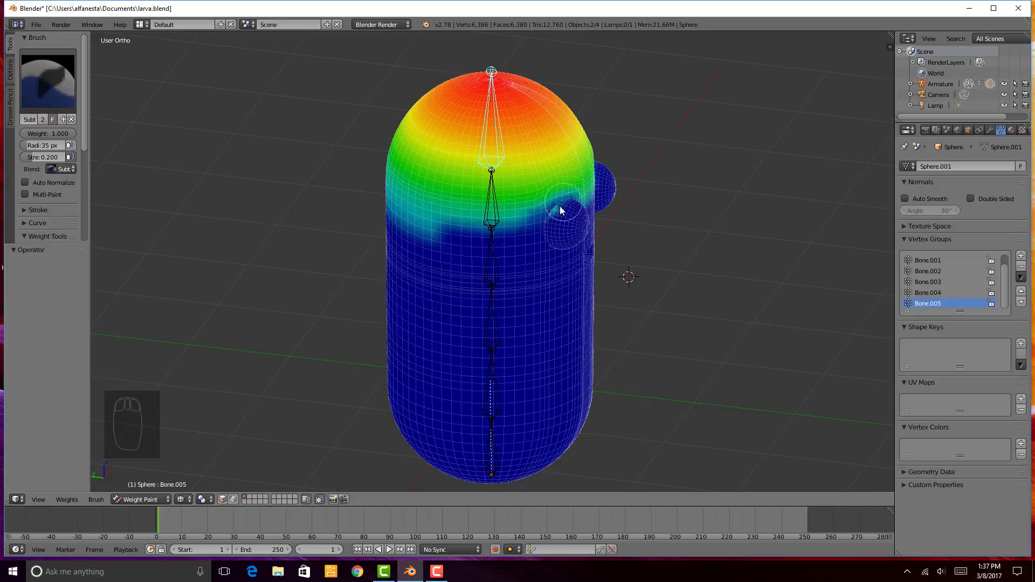
{"action": "mouse_move", "coordinate": [558, 210]}
{"action": "left_mouse_down"}
{"action": "mouse_move", "coordinate": [548, 224]}
{"action": "mouse_move", "coordinate": [568, 231]}
{"action": "mouse_move", "coordinate": [567, 255]}
{"action": "left_mouse_up"}
{"action": "mouse_move", "coordinate": [571, 248]}
{"action": "middle_mouse_down"}
{"action": "mouse_move", "coordinate": [449, 218]}
{"action": "mouse_move", "coordinate": [430, 194]}
{"action": "middle_mouse_up"}
{"action": "mouse_move", "coordinate": [430, 194]}
{"action": "left_mouse_down"}
{"action": "mouse_move", "coordinate": [418, 173]}
{"action": "mouse_move", "coordinate": [431, 203]}
{"action": "mouse_move", "coordinate": [432, 189]}
{"action": "left_mouse_up"}
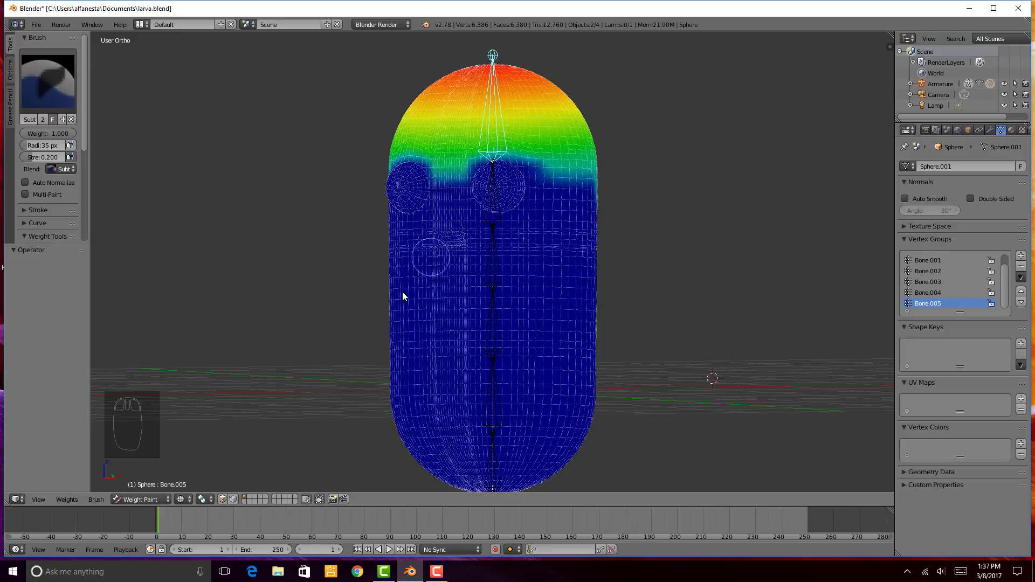
In solid shading, examine the weight distribution of the second and third bones from the top, starting from the front
{"action": "left_click", "coordinate": [43, 499]}
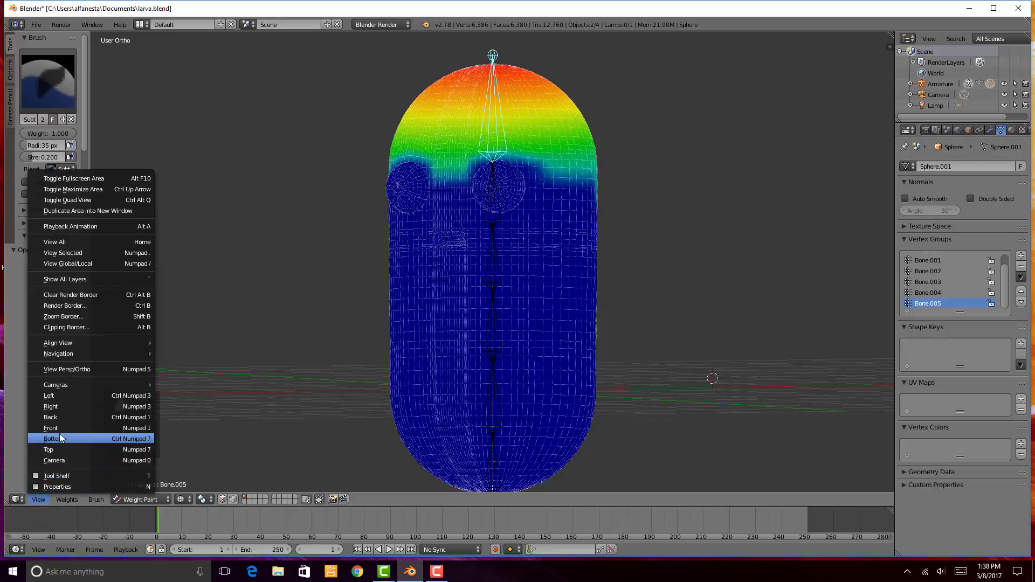
{"action": "left_click", "coordinate": [59, 433]}
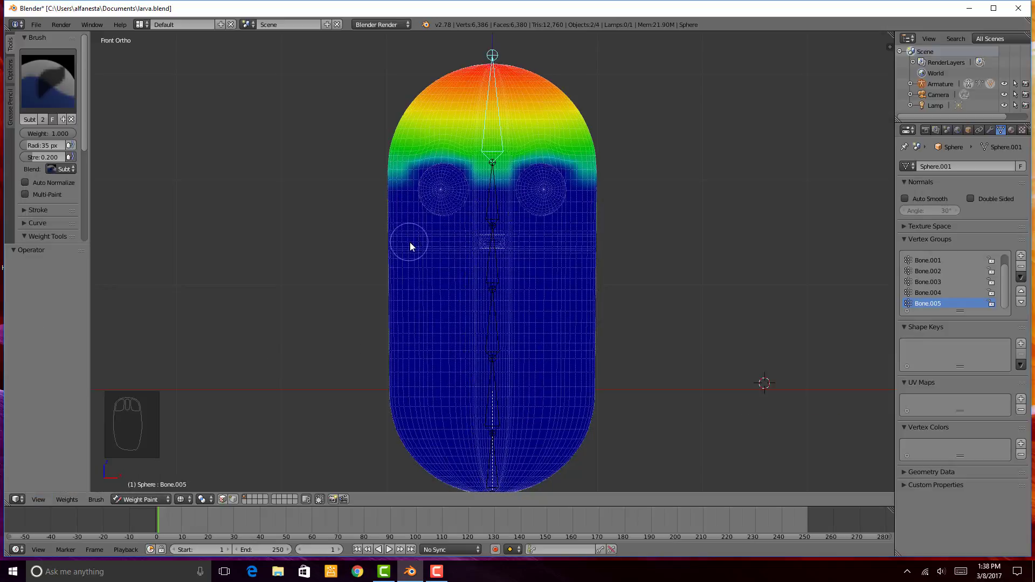
{"action": "key", "text": "z"}
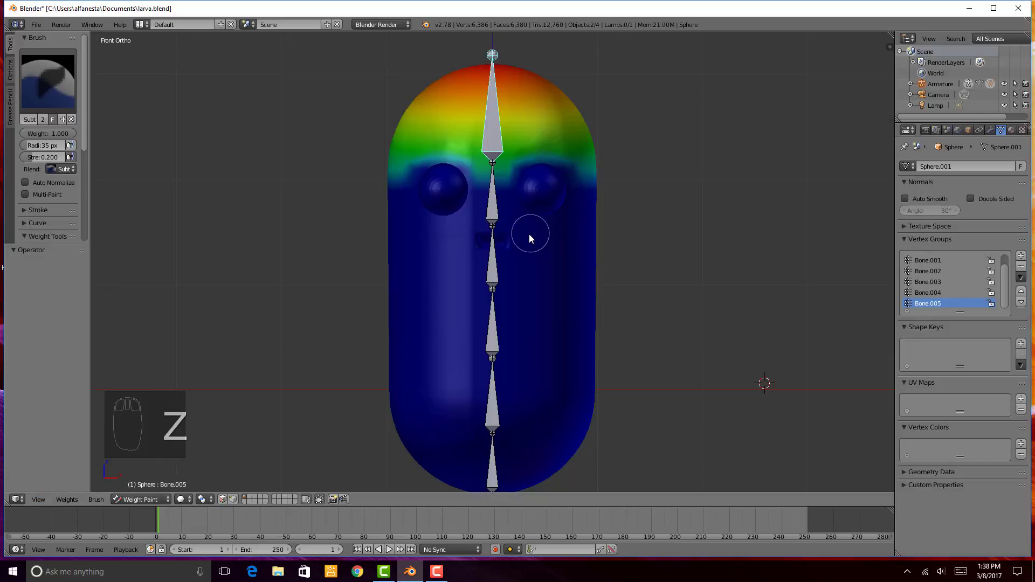
{"action": "right_click", "coordinate": [494, 216]}
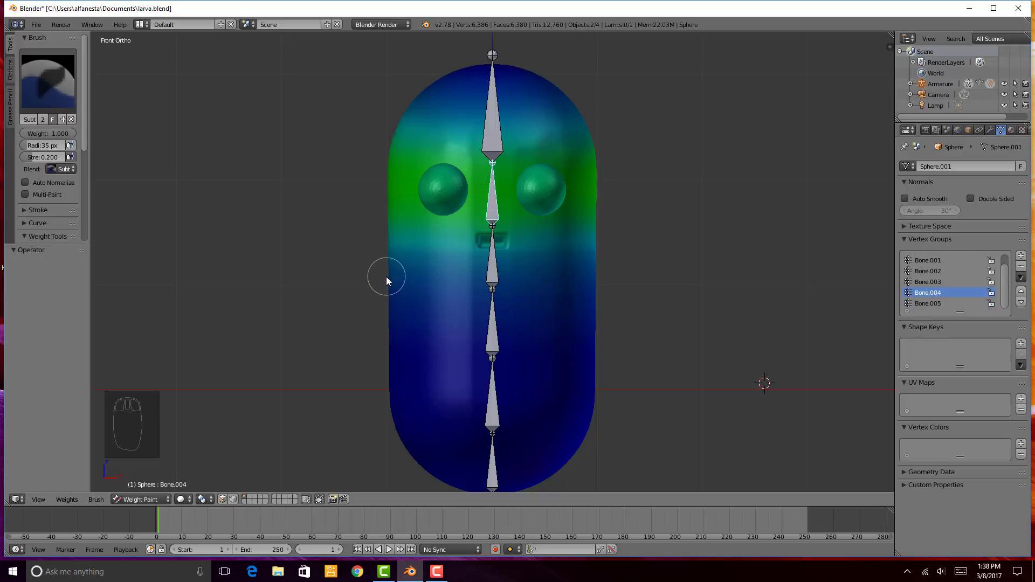
{"action": "mouse_move", "coordinate": [404, 283]}
{"action": "middle_mouse_down"}
{"action": "mouse_move", "coordinate": [529, 289]}
{"action": "mouse_move", "coordinate": [719, 276]}
{"action": "mouse_move", "coordinate": [375, 283]}
{"action": "mouse_move", "coordinate": [386, 279]}
{"action": "middle_mouse_up"}
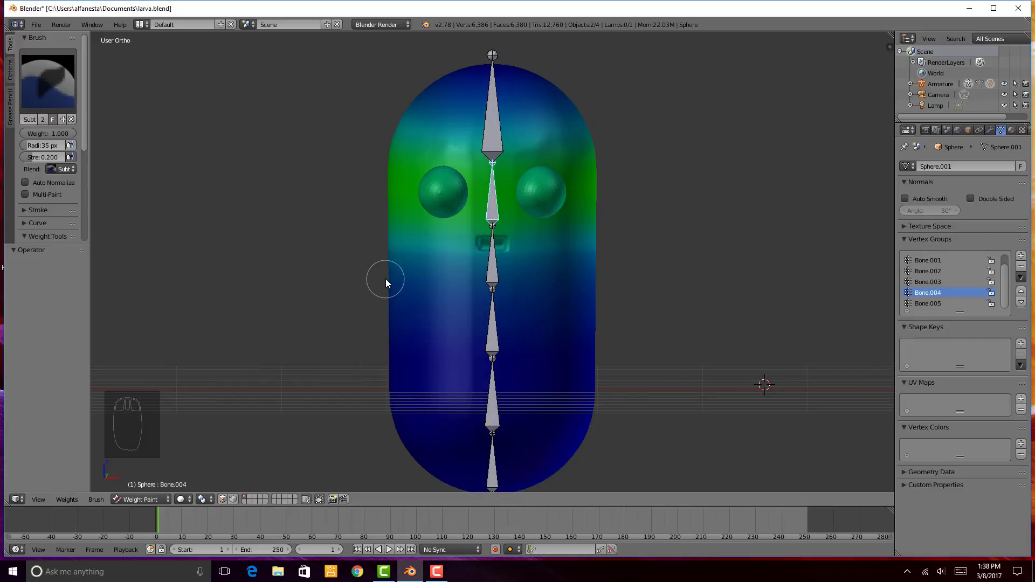
{"action": "right_click", "coordinate": [492, 272]}
{"action": "middle_click_drag", "start_coordinate": [596, 322], "coordinate": [410, 328]}
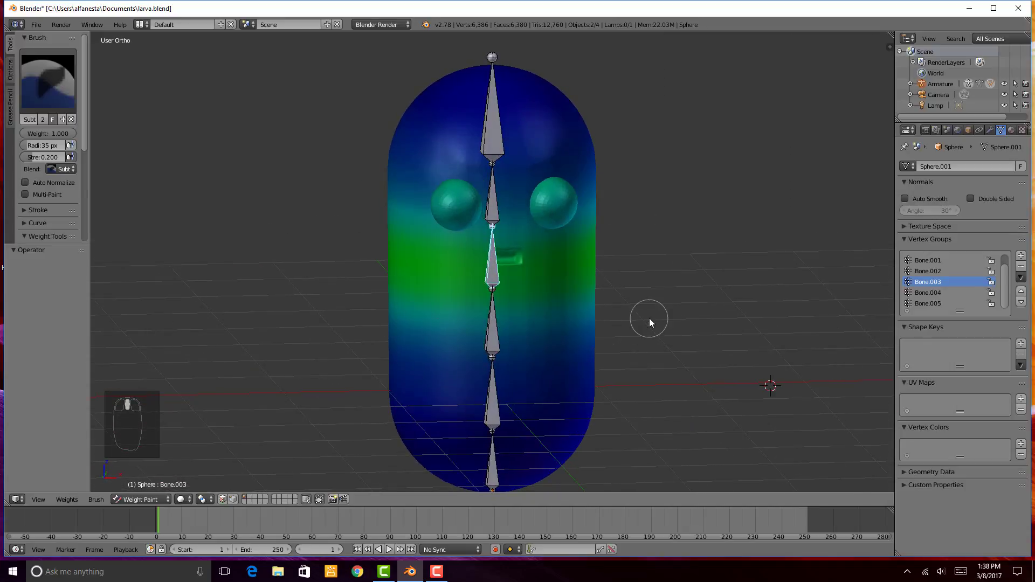
{"action": "middle_click_drag", "start_coordinate": [649, 318], "coordinate": [601, 301]}
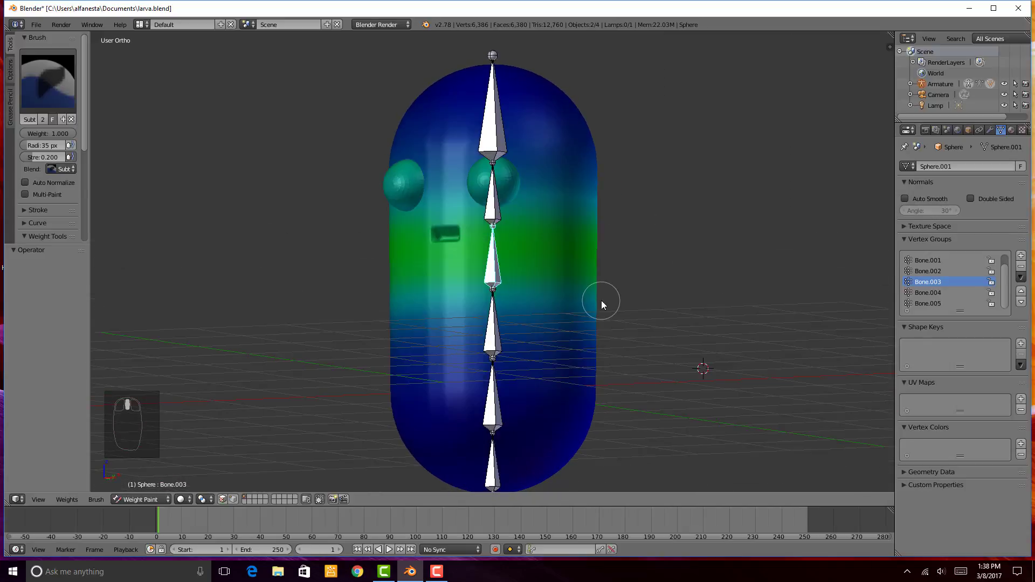
Select the second bone from the bottom and paint over its weight along the lower body
{"action": "right_click", "coordinate": [503, 335], "text": "ctrl"}
{"action": "middle_click_drag", "start_coordinate": [519, 358], "coordinate": [558, 390]}
{"action": "right_click", "coordinate": [492, 403], "text": "ctrl"}
{"action": "scroll", "coordinate": [558, 390], "scroll_direction": "down", "scroll_amount": 3}
{"action": "mouse_move", "coordinate": [539, 374]}
{"action": "left_mouse_down"}
{"action": "mouse_move", "coordinate": [450, 384]}
{"action": "mouse_move", "coordinate": [540, 384]}
{"action": "mouse_move", "coordinate": [479, 383]}
{"action": "mouse_move", "coordinate": [505, 391]}
{"action": "mouse_move", "coordinate": [410, 386]}
{"action": "left_mouse_up"}
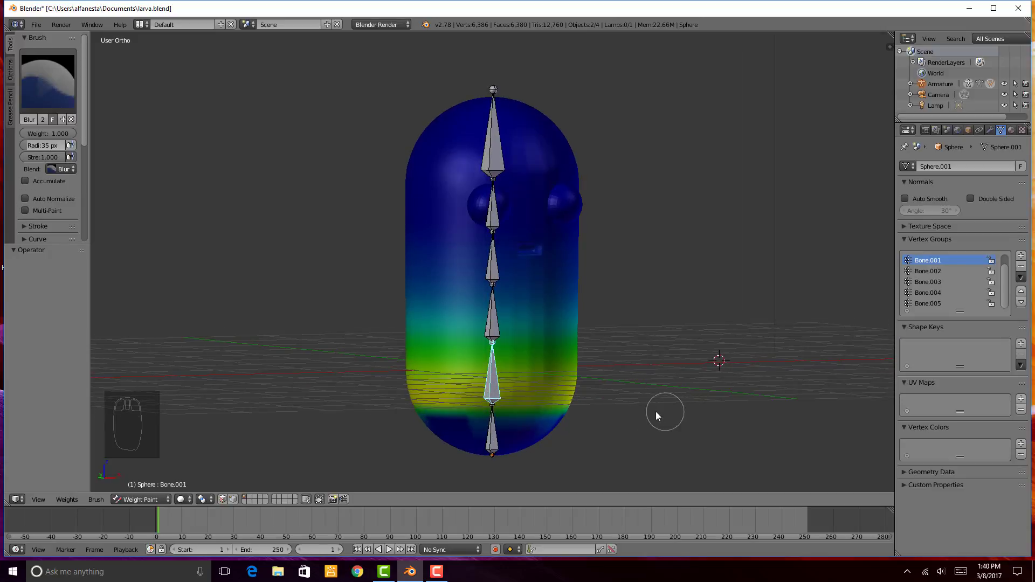
Blur the lower edge of the second-lowest bone's weight across the body, starting from the front view
{"action": "middle_click_drag", "start_coordinate": [655, 411], "coordinate": [385, 455]}
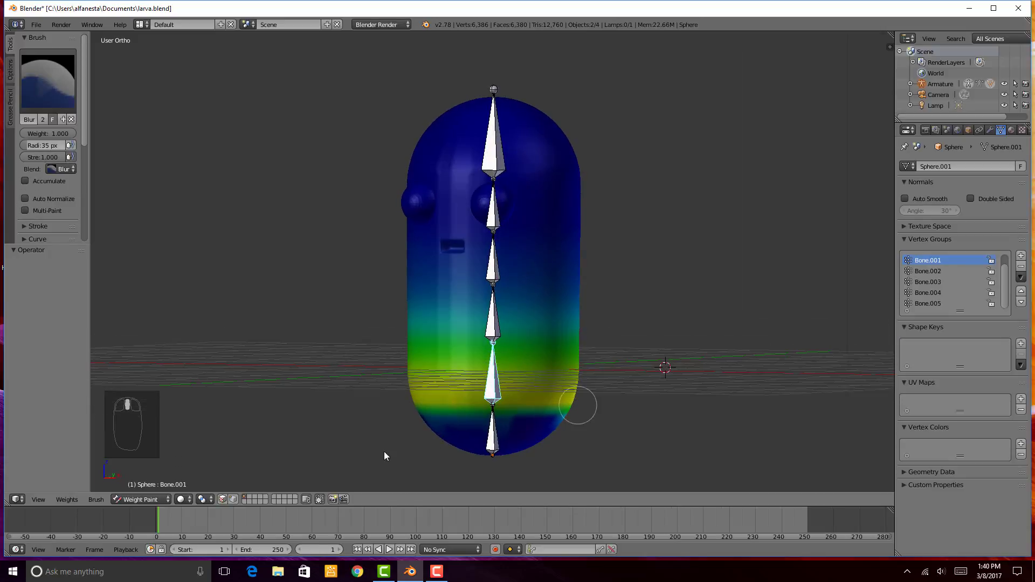
{"action": "left_click", "coordinate": [44, 497]}
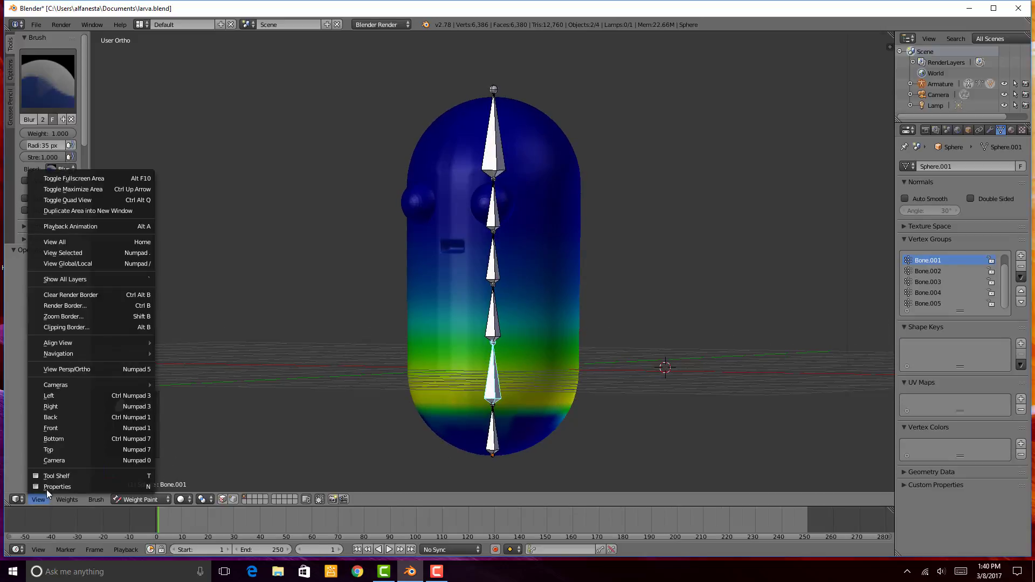
{"action": "left_click", "coordinate": [70, 428]}
{"action": "mouse_move", "coordinate": [474, 413]}
{"action": "left_mouse_down"}
{"action": "mouse_move", "coordinate": [402, 419]}
{"action": "mouse_move", "coordinate": [576, 414]}
{"action": "left_mouse_up"}
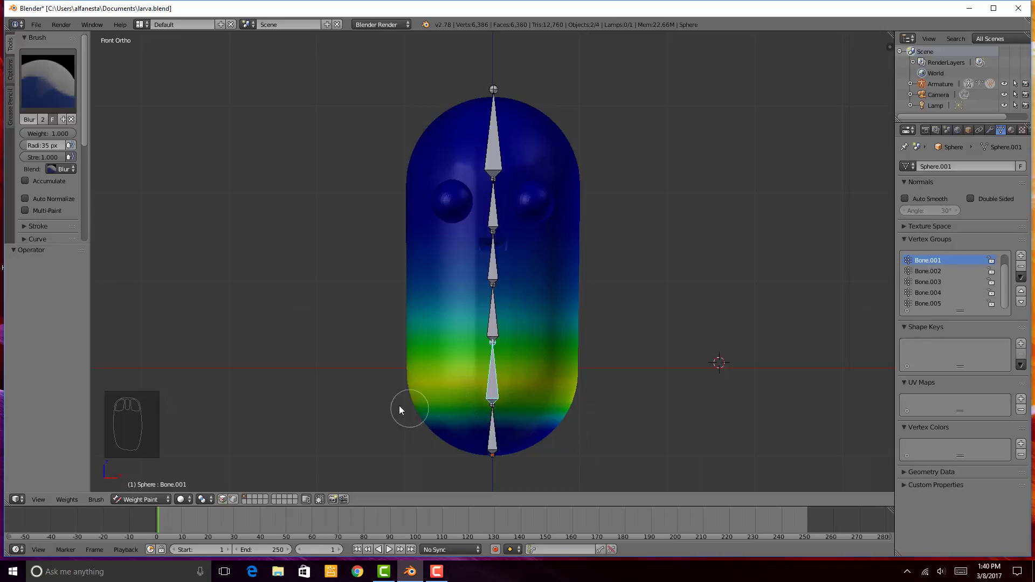
{"action": "middle_click_drag", "start_coordinate": [382, 413], "coordinate": [560, 387]}
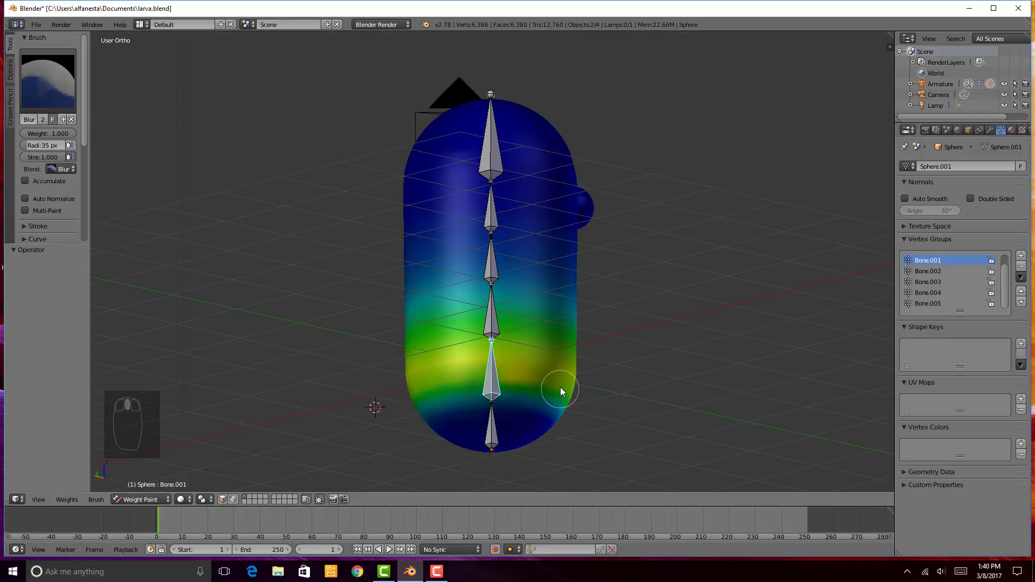
{"action": "left_click", "coordinate": [49, 88]}
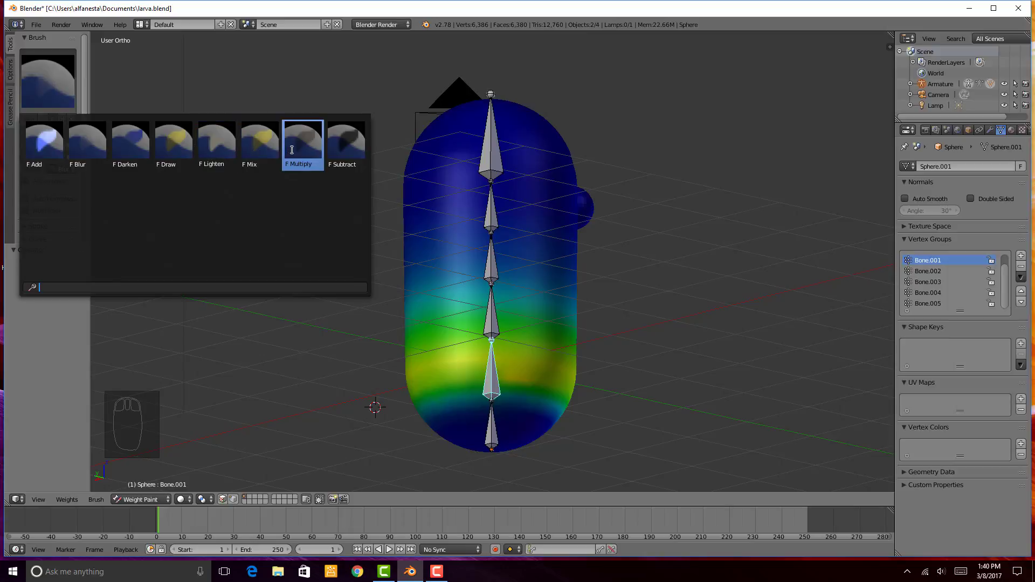
{"action": "middle_click_drag", "start_coordinate": [462, 364], "coordinate": [258, 393]}
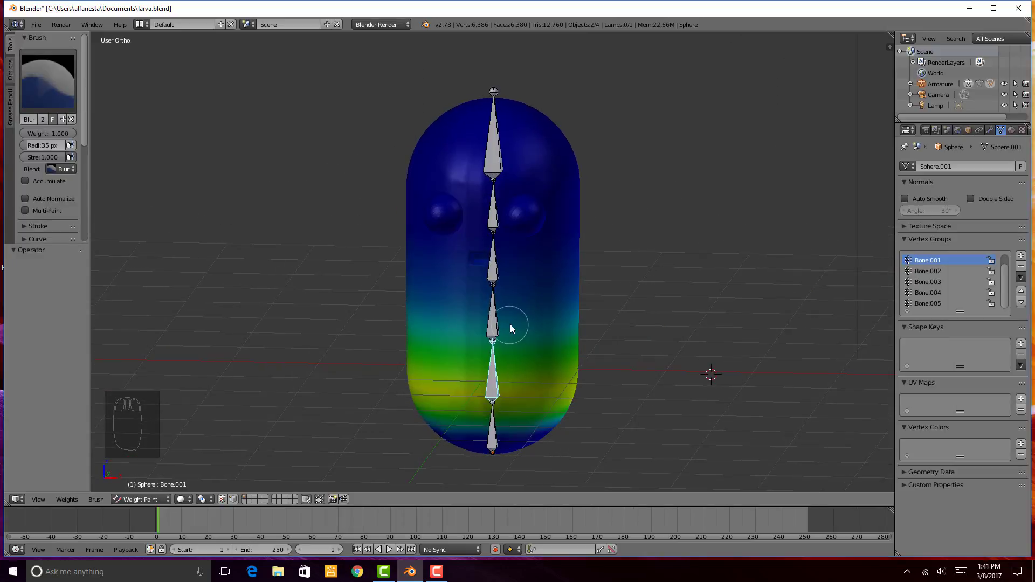
Select the third bone from the top and subtract its weight from both eyeballs and the surrounding body, checking in wireframe shading
{"action": "right_click", "coordinate": [501, 317]}
{"action": "right_click", "coordinate": [492, 264]}
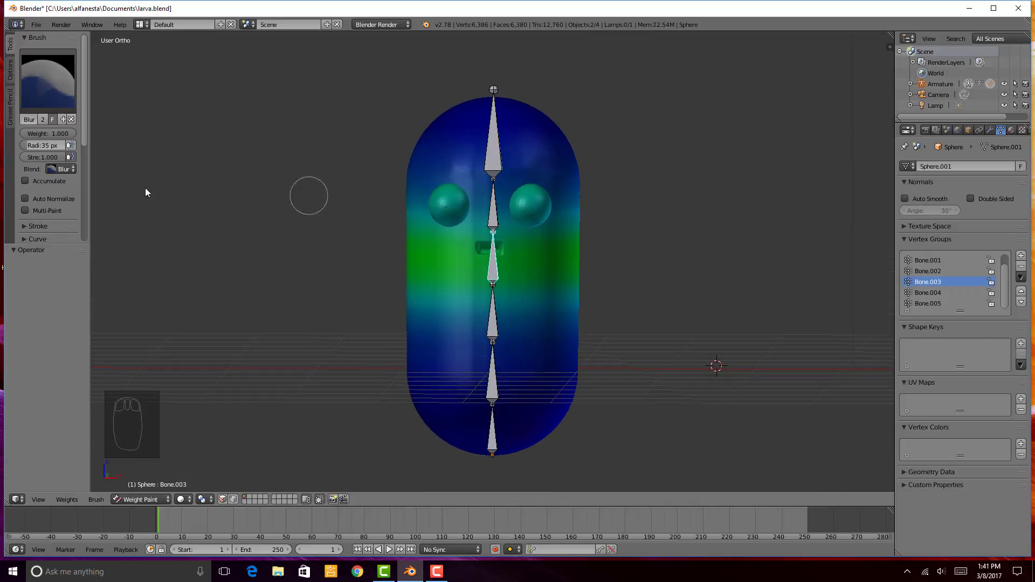
{"action": "left_click", "coordinate": [48, 80]}
{"action": "left_click", "coordinate": [350, 136]}
{"action": "mouse_move", "coordinate": [441, 192]}
{"action": "left_mouse_down"}
{"action": "mouse_move", "coordinate": [432, 202]}
{"action": "mouse_move", "coordinate": [445, 216]}
{"action": "mouse_move", "coordinate": [457, 204]}
{"action": "left_mouse_up"}
{"action": "middle_click_drag", "start_coordinate": [458, 209], "coordinate": [468, 227]}
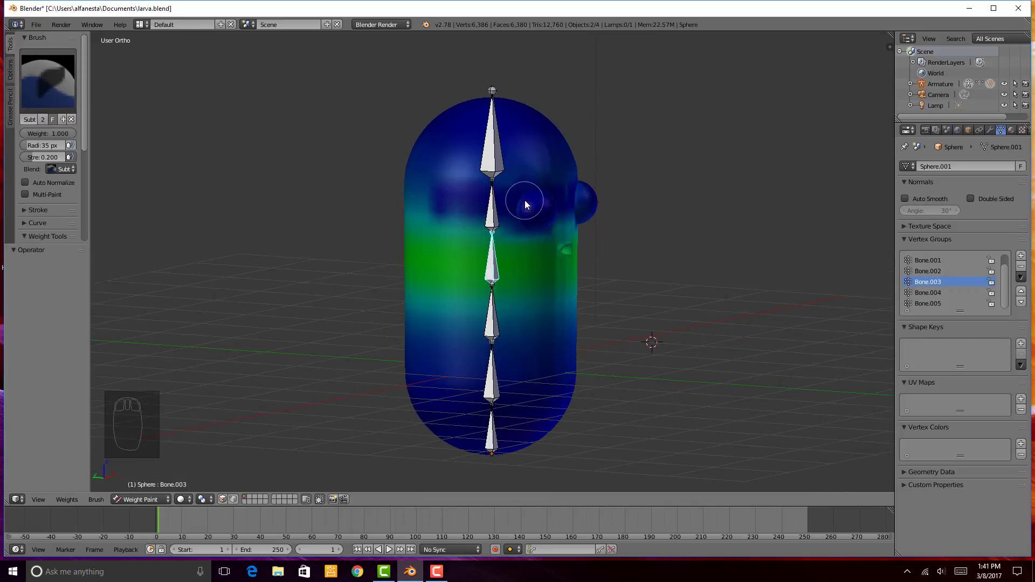
{"action": "key", "text": "z"}
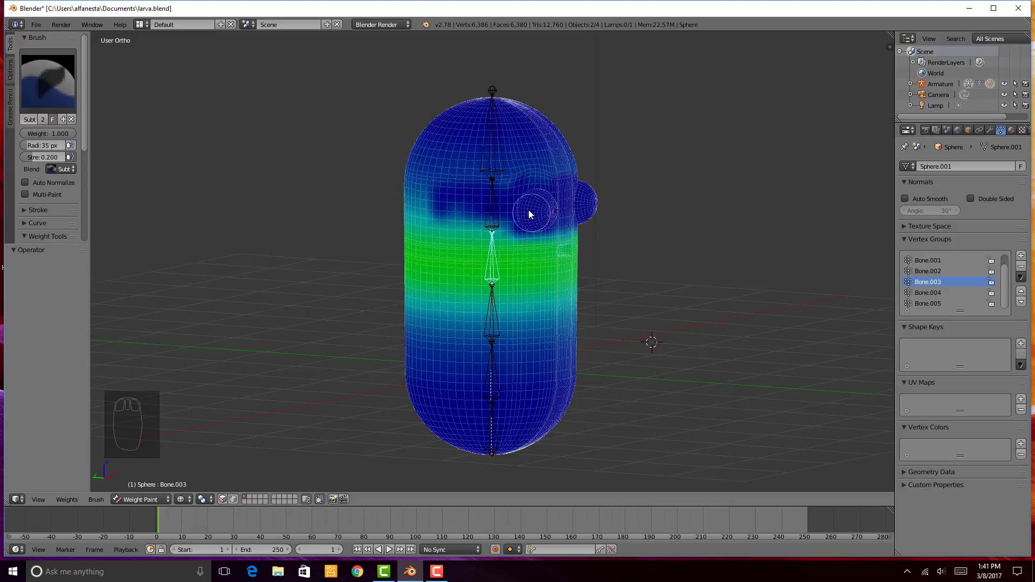
{"action": "middle_click_drag", "start_coordinate": [529, 211], "coordinate": [425, 190]}
Blur the edges of the third bone's subtracted area around the eyes and body sides, and return to solid shading
{"action": "left_click", "coordinate": [49, 81]}
{"action": "left_click", "coordinate": [100, 152]}
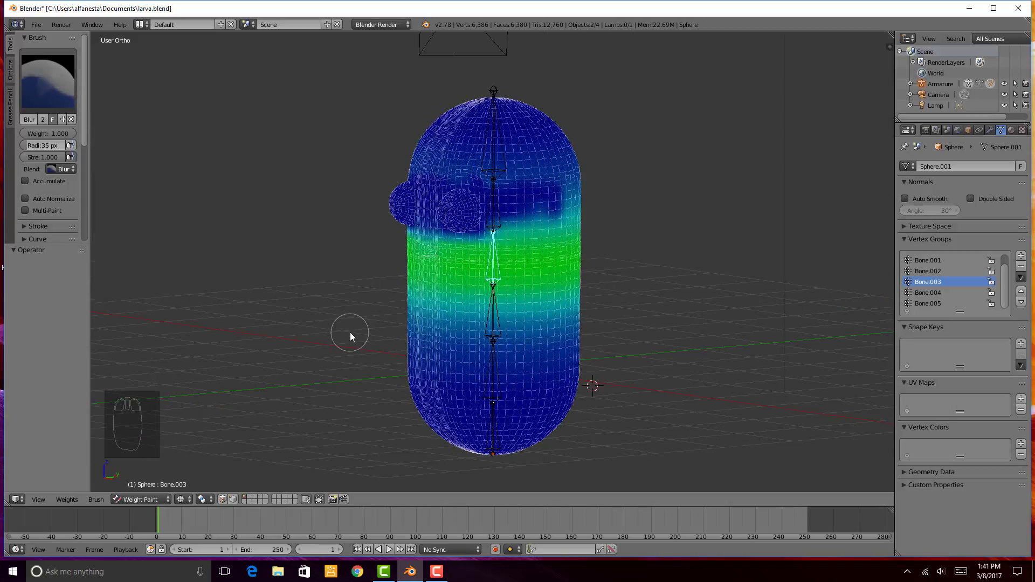
{"action": "middle_click_drag", "start_coordinate": [591, 210], "coordinate": [485, 258]}
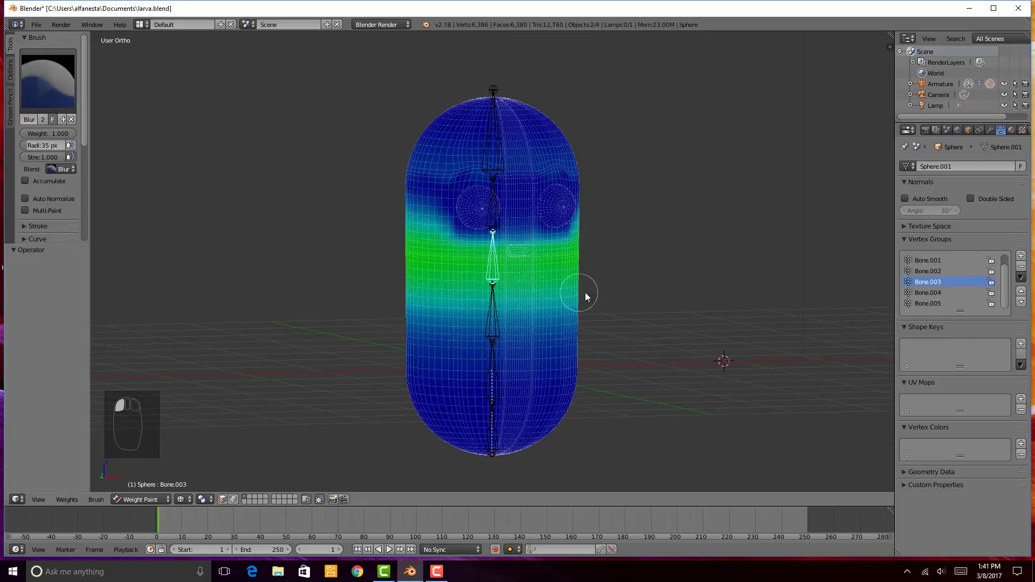
{"action": "middle_click_drag", "start_coordinate": [566, 316], "coordinate": [555, 309]}
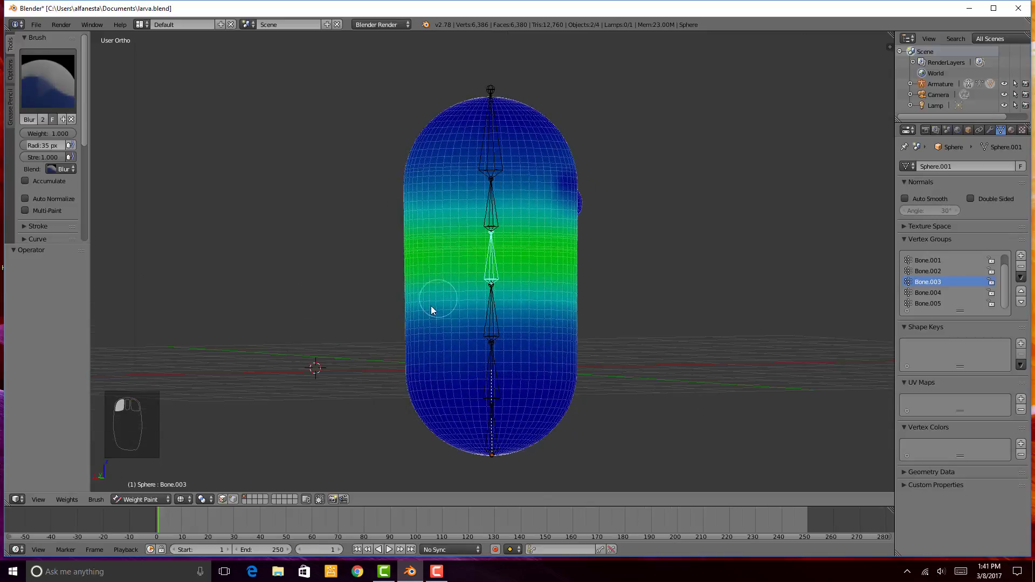
{"action": "key", "text": "z"}
{"action": "mouse_move", "coordinate": [610, 358]}
{"action": "middle_mouse_down"}
{"action": "mouse_move", "coordinate": [399, 365]}
{"action": "mouse_move", "coordinate": [410, 345]}
{"action": "middle_mouse_up"}
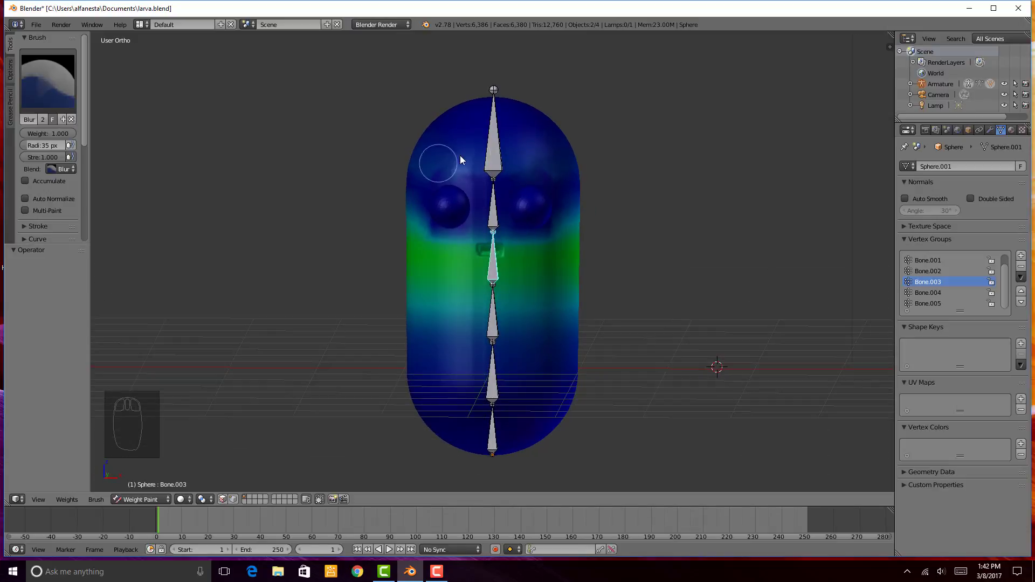
Tilt the top bone sideways to test the head's deformation, and undo the last move
{"action": "right_click", "coordinate": [497, 153]}
{"action": "key", "text": "g"}
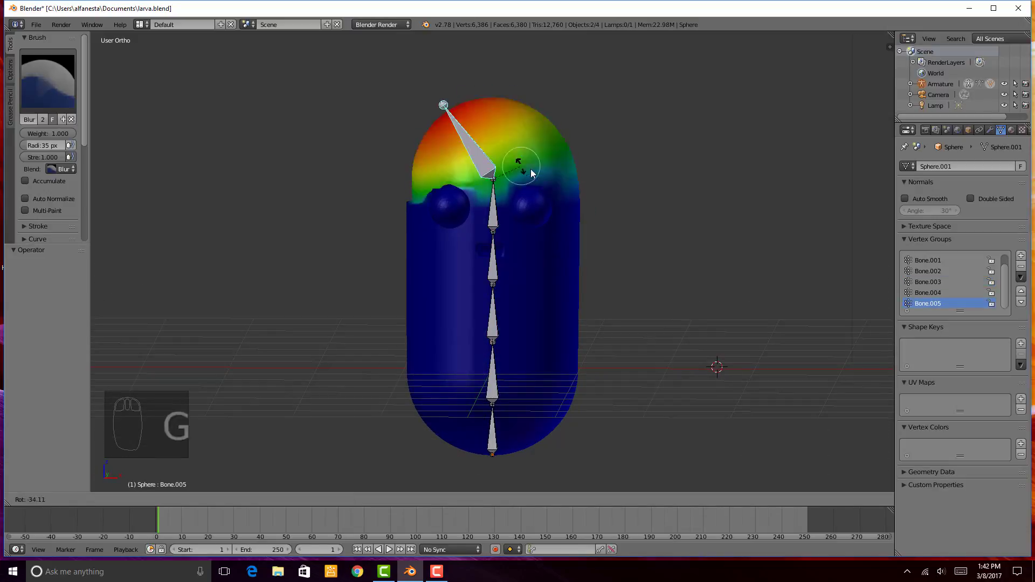
{"action": "left_click", "coordinate": [518, 184]}
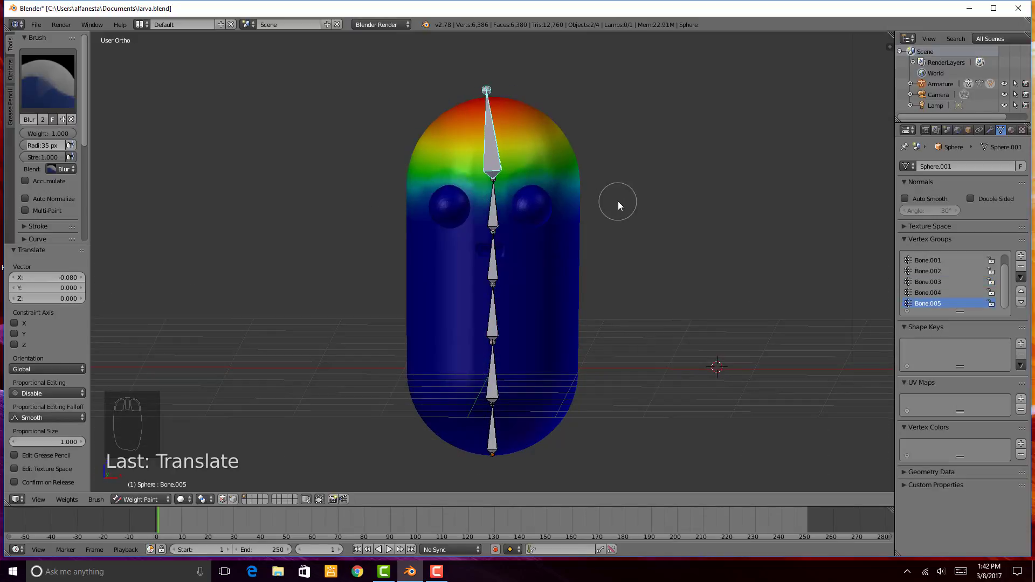
{"action": "key", "text": "g"}
{"action": "left_click", "coordinate": [503, 179]}
{"action": "key", "text": "ctrl+z"}
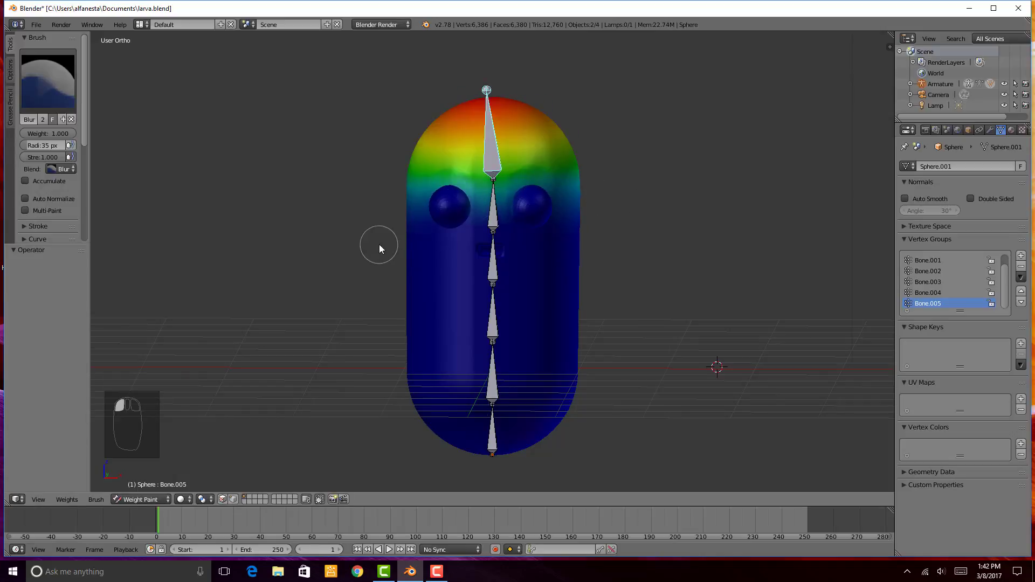
Blur the lower edge of the top bone's weight around the sides and back of the head
{"action": "middle_click_drag", "start_coordinate": [380, 249], "coordinate": [510, 220]}
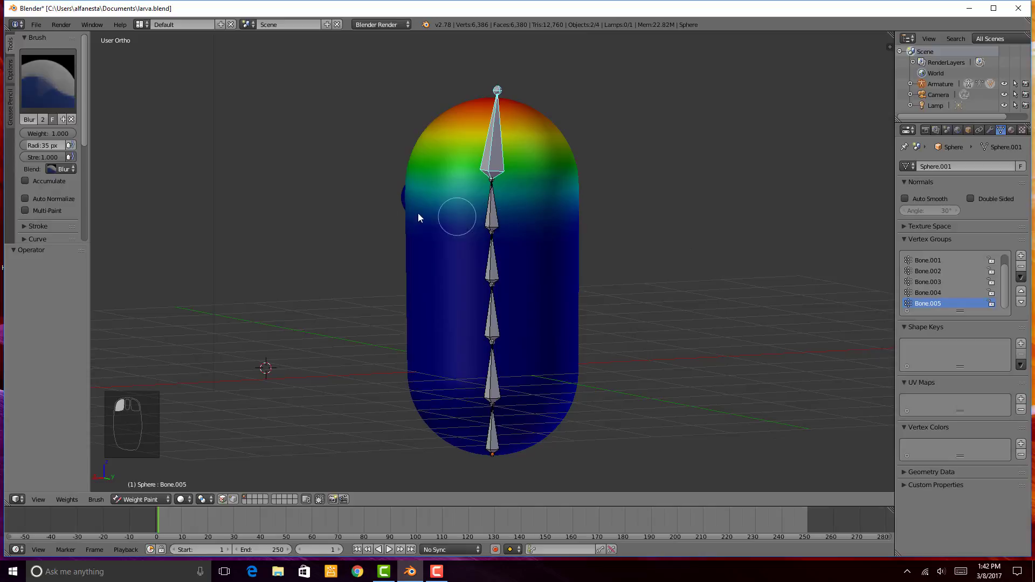
{"action": "middle_click_drag", "start_coordinate": [598, 228], "coordinate": [441, 202]}
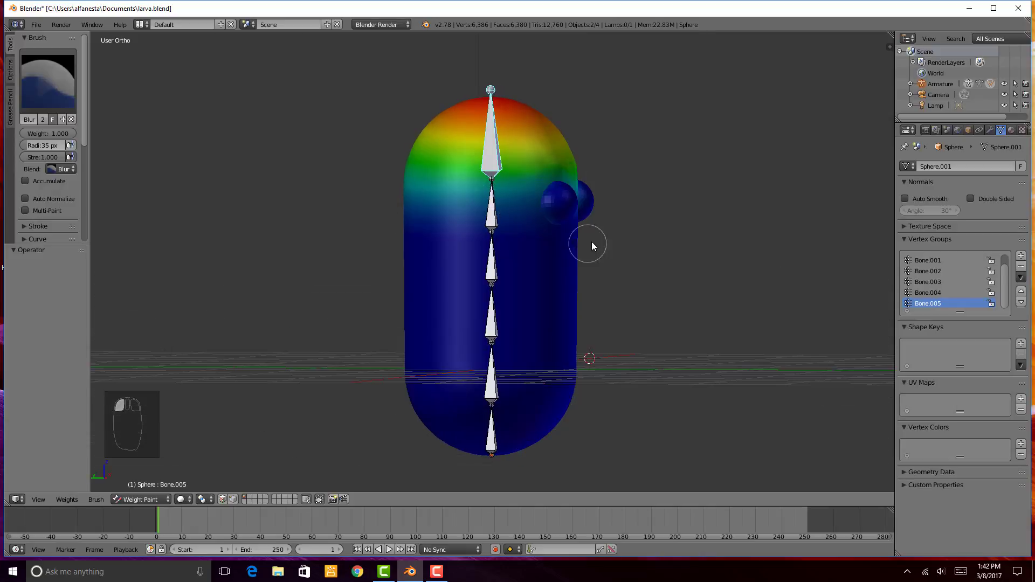
{"action": "middle_click_drag", "start_coordinate": [592, 247], "coordinate": [488, 225]}
Tilt the second bone from the top and the top bone to test deformation, and blur the top bone's weight on the head
{"action": "right_click", "coordinate": [488, 218]}
{"action": "key", "text": "g"}
{"action": "left_click", "coordinate": [543, 221]}
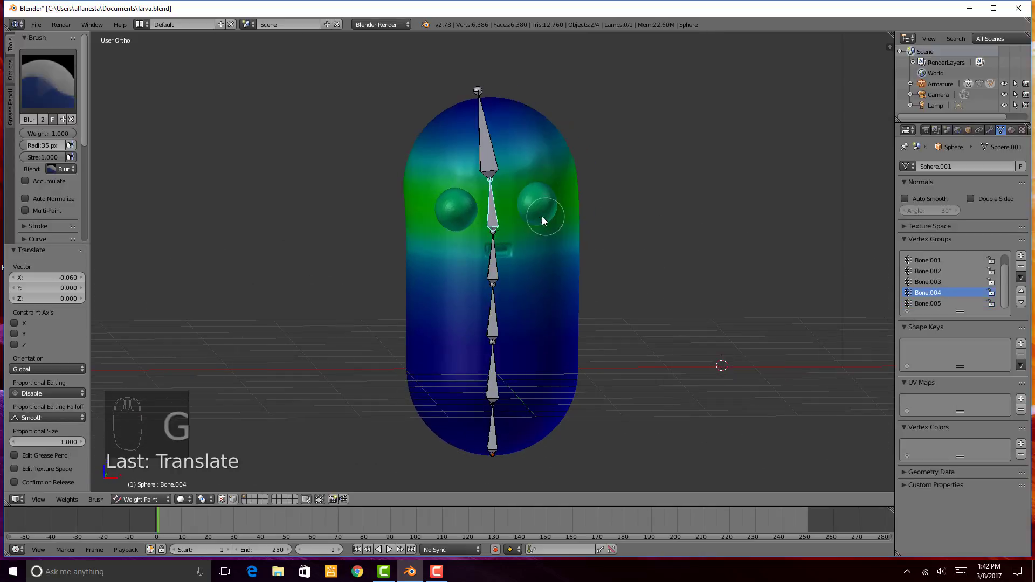
{"action": "right_click", "coordinate": [487, 140]}
{"action": "key", "text": "g"}
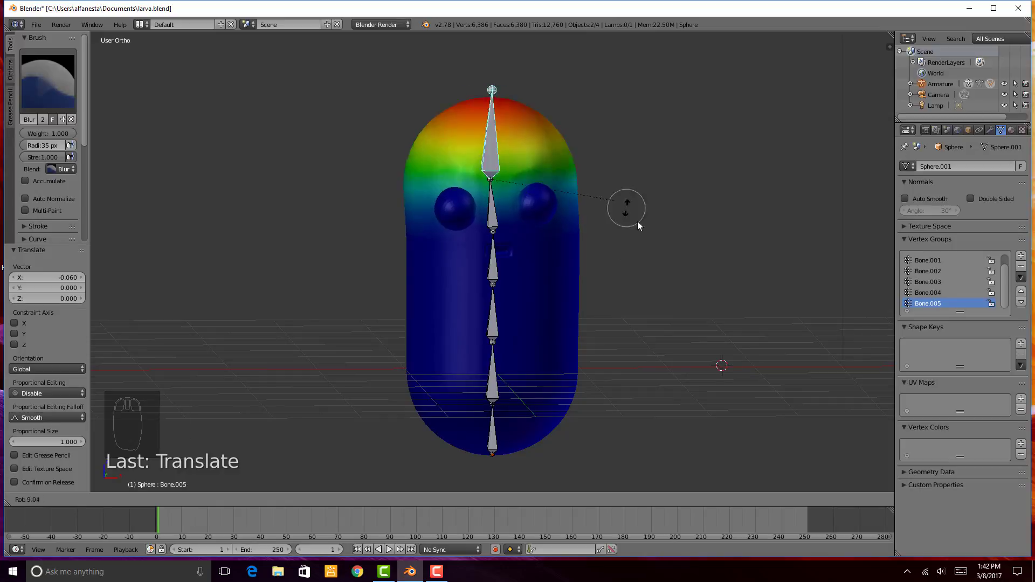
{"action": "left_click", "coordinate": [574, 173]}
{"action": "left_click_drag", "start_coordinate": [433, 157], "coordinate": [523, 121]}
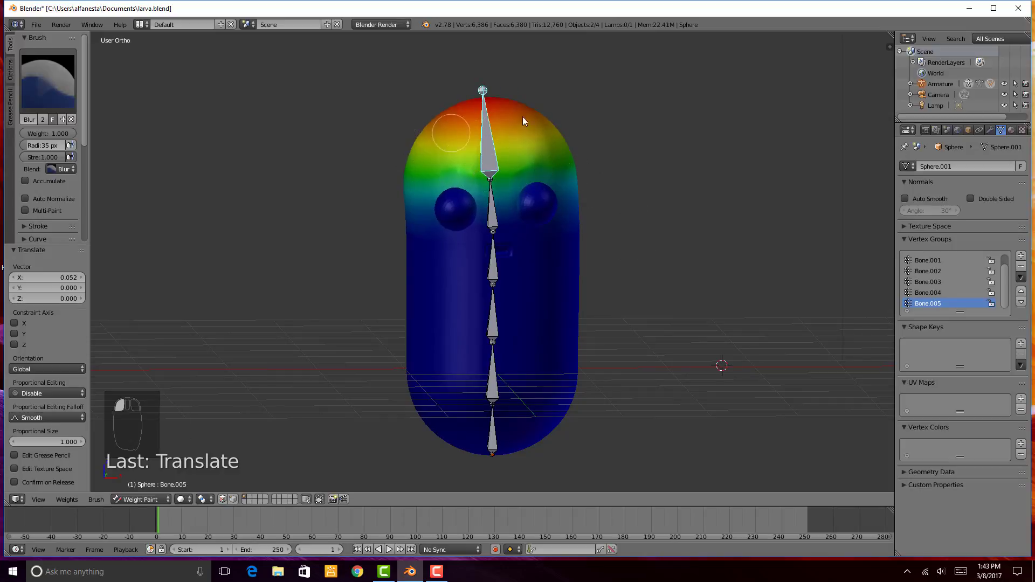
Tilt the third, fourth and fifth bones from the top one after another to test how the body bends
{"action": "right_click", "coordinate": [492, 258]}
{"action": "key", "text": "g"}
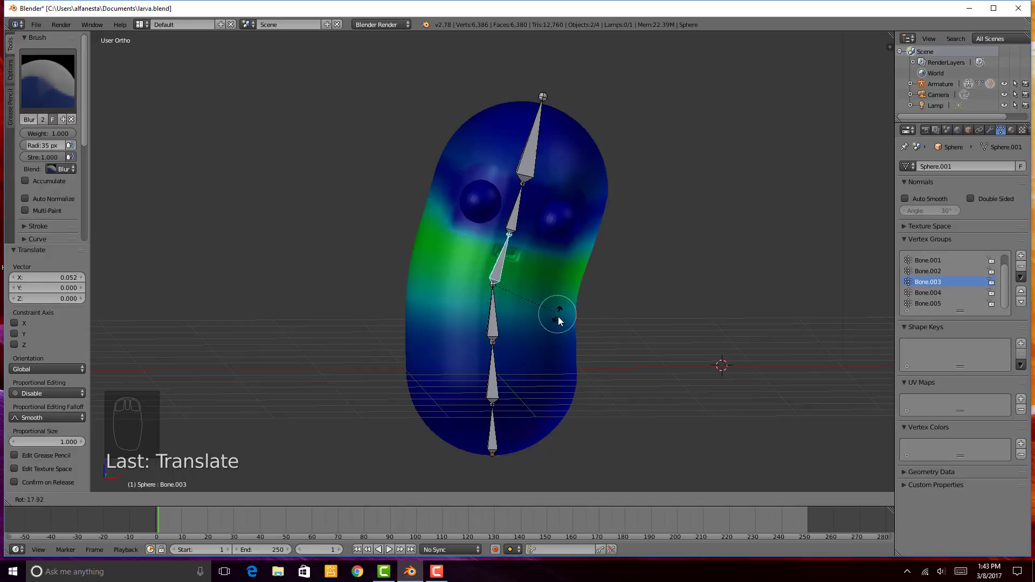
{"action": "left_click", "coordinate": [504, 324]}
{"action": "right_click", "coordinate": [504, 324]}
{"action": "key", "text": "g"}
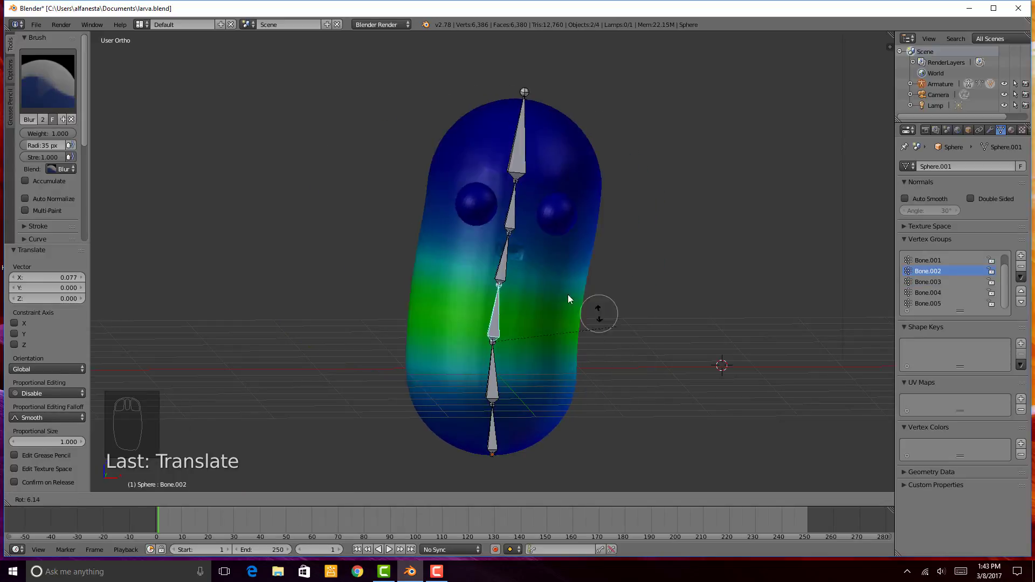
{"action": "left_click", "coordinate": [565, 311]}
{"action": "right_click", "coordinate": [518, 372]}
{"action": "key", "text": "g"}
{"action": "left_click", "coordinate": [539, 350]}
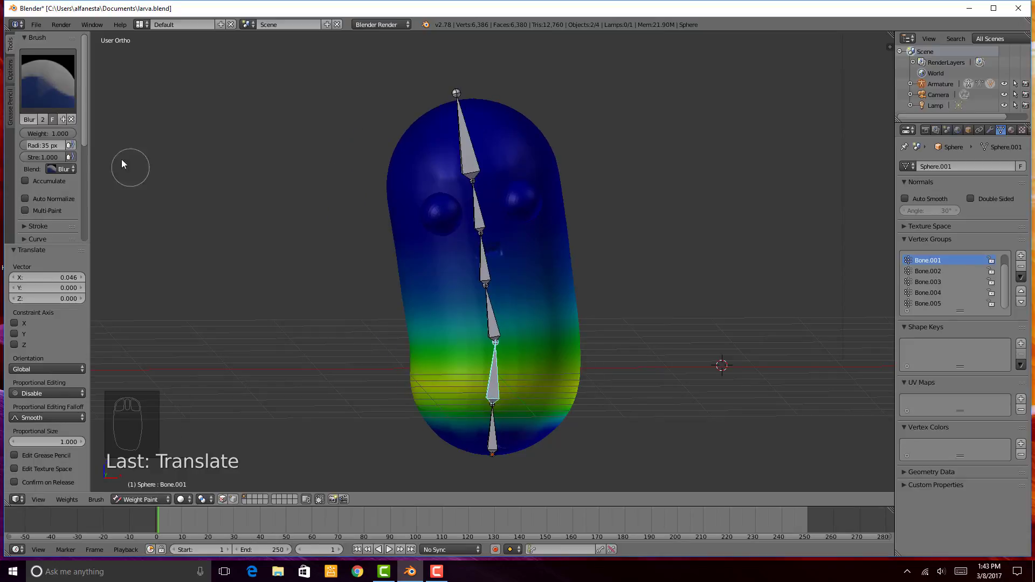
Subtract the second-lowest bone's weight from the bottom end of the body
{"action": "left_click", "coordinate": [59, 97]}
{"action": "left_click", "coordinate": [346, 146]}
{"action": "left_click_drag", "start_coordinate": [497, 434], "coordinate": [416, 415]}
{"action": "middle_click_drag", "start_coordinate": [416, 415], "coordinate": [571, 414]}
Blur the lower boundary of the second-lowest bone's weight around the bottom of the body
{"action": "left_click", "coordinate": [65, 102]}
{"action": "left_click", "coordinate": [80, 141]}
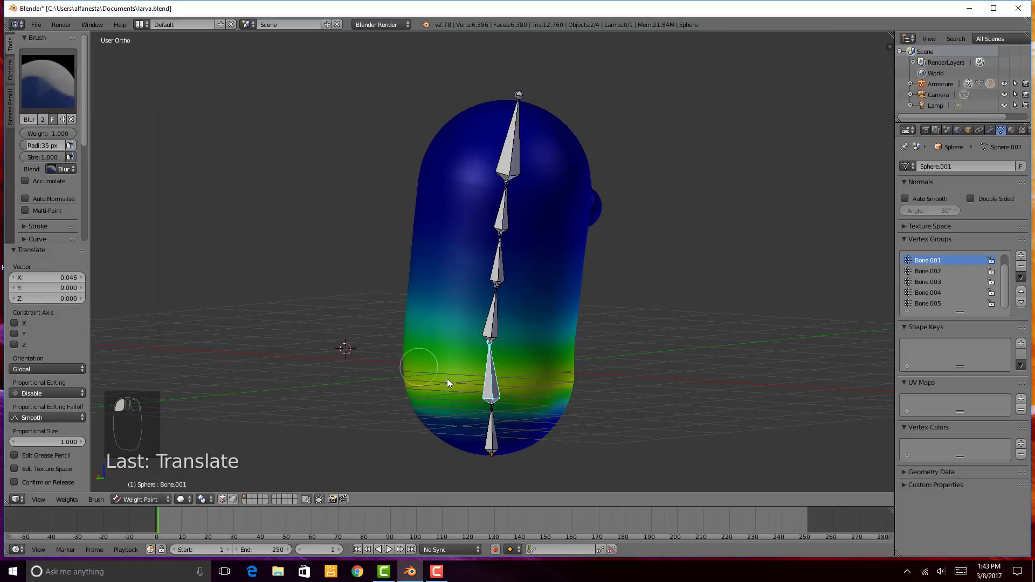
{"action": "key", "text": "KP_1"}
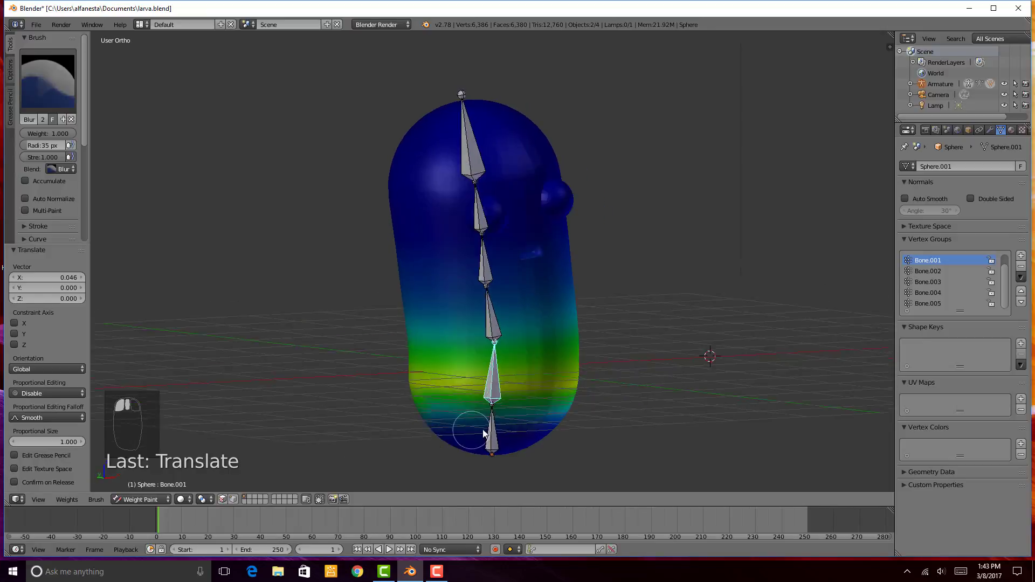
{"action": "key", "text": "ctrl+z"}
Switch the larva mesh from Weight Paint to Object Mode
{"action": "scroll", "coordinate": [499, 199], "scroll_direction": "down", "scroll_amount": 4}
{"action": "scroll", "coordinate": [496, 205], "scroll_direction": "up", "scroll_amount": 5}
{"action": "scroll", "coordinate": [494, 213], "scroll_direction": "down", "scroll_amount": 2}
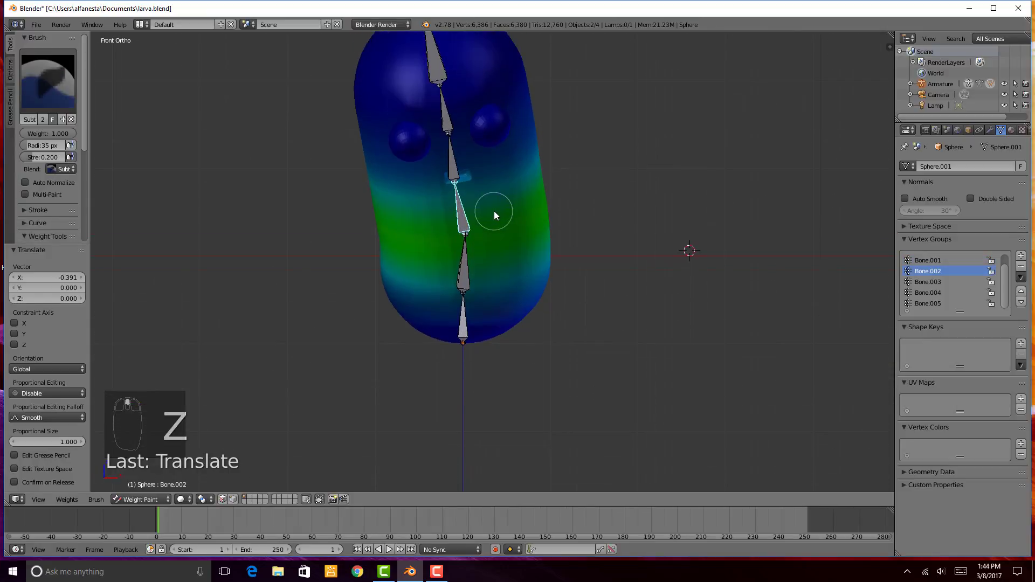
{"action": "middle_click_drag", "start_coordinate": [493, 213], "coordinate": [489, 245], "text": "shift"}
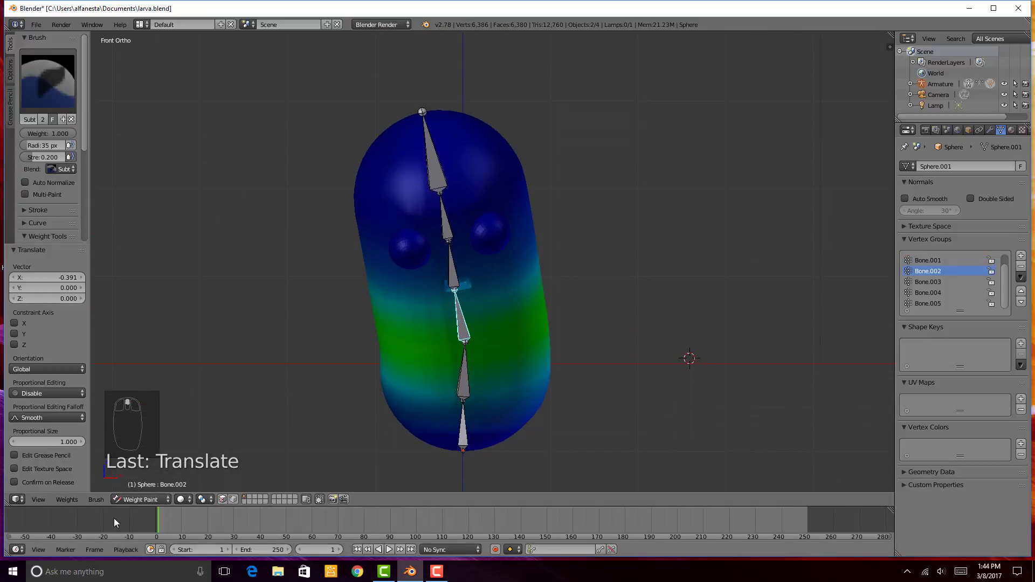
{"action": "left_click", "coordinate": [144, 497]}
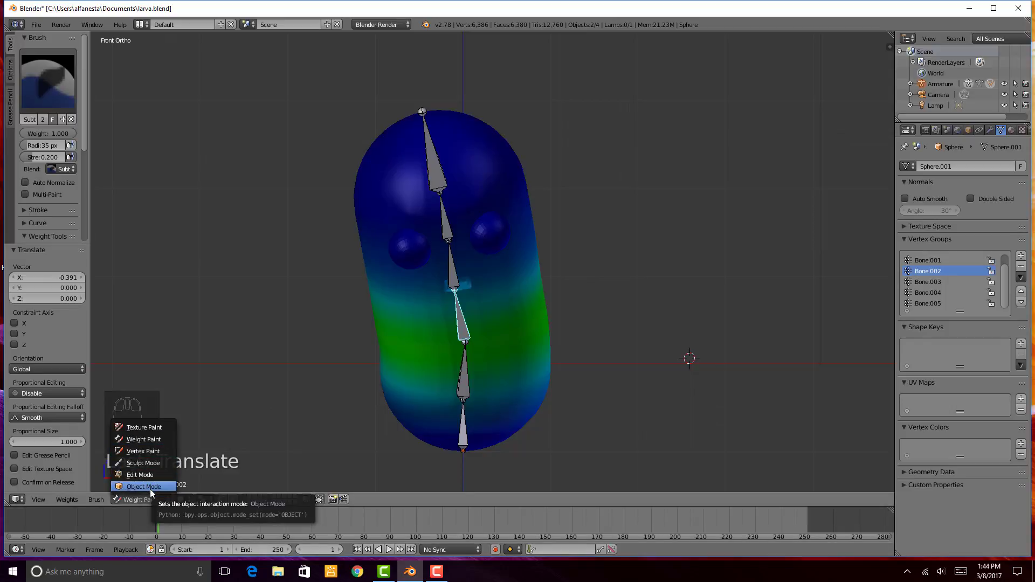
{"action": "left_click", "coordinate": [150, 487]}
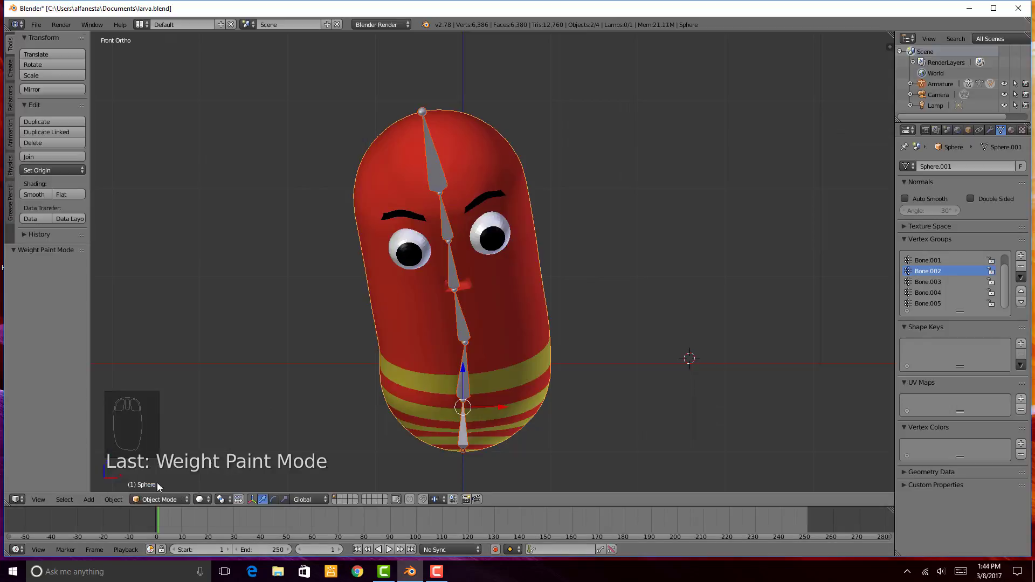
Clear the pose rotation of all the armature's bones and select the third bone from the top
{"action": "right_click", "coordinate": [444, 227]}
{"action": "right_click", "coordinate": [446, 232]}
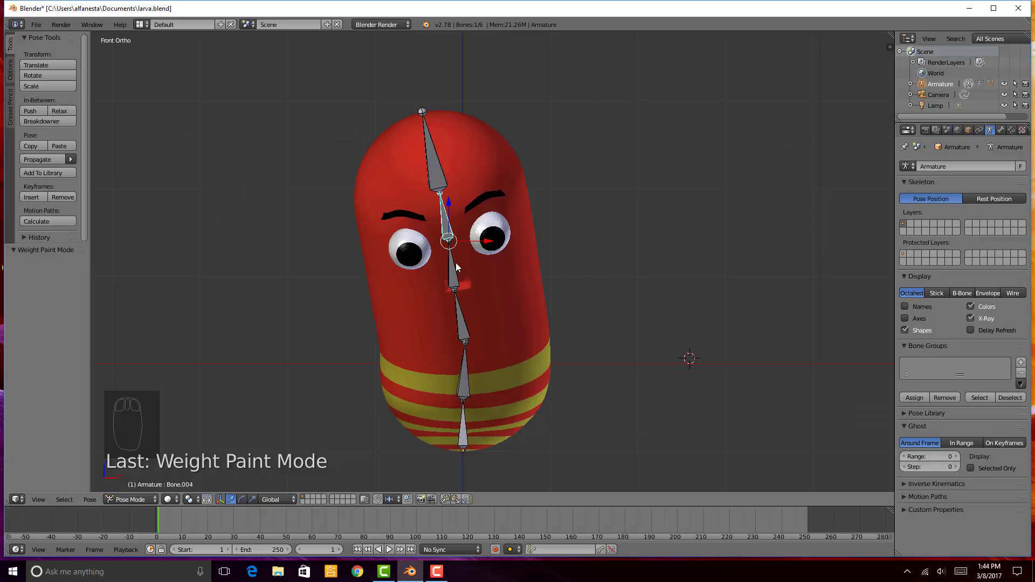
{"action": "key", "text": "a"}
{"action": "key", "text": "a"}
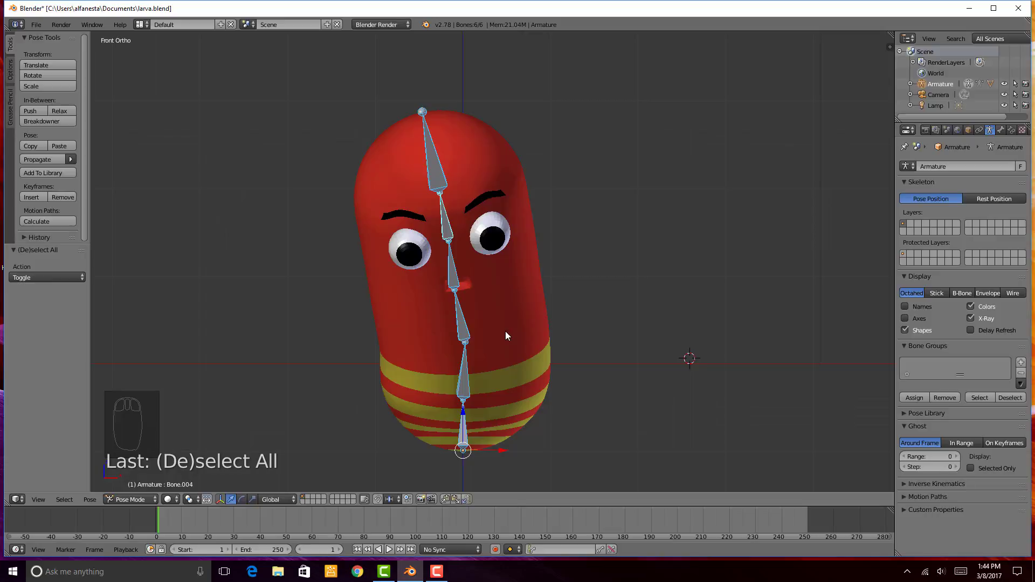
{"action": "key", "text": "alt+r"}
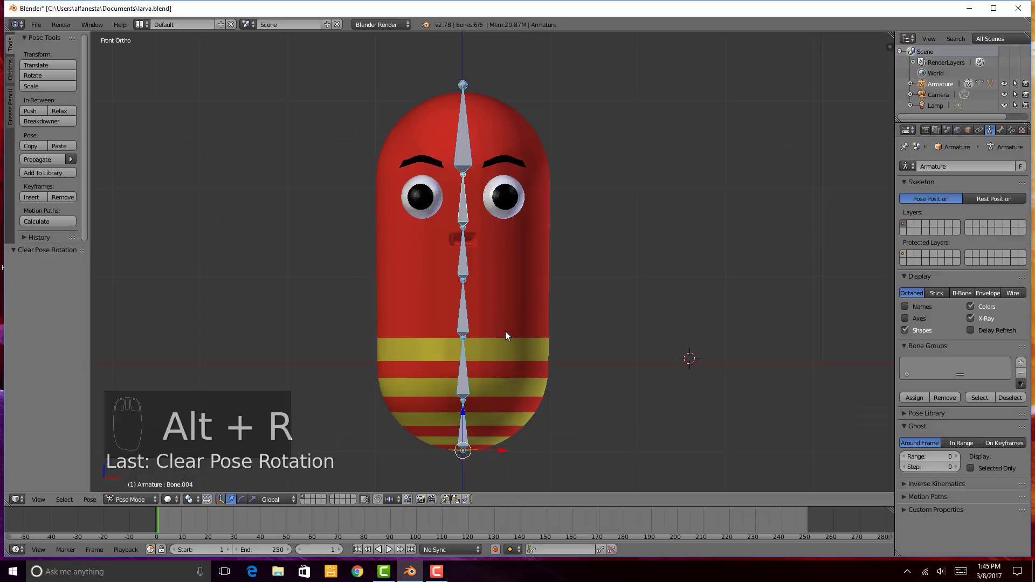
{"action": "right_click", "coordinate": [463, 260]}
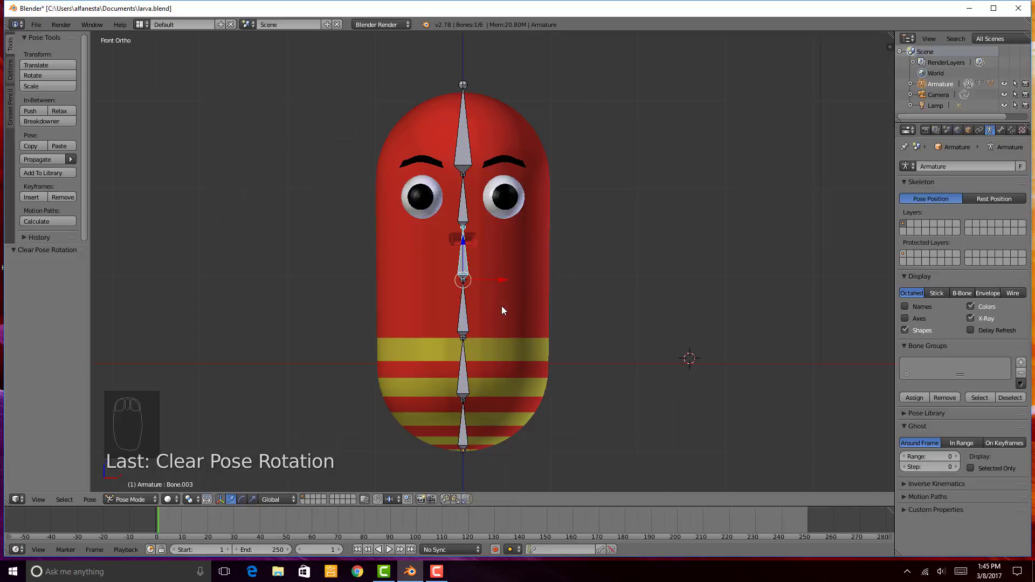